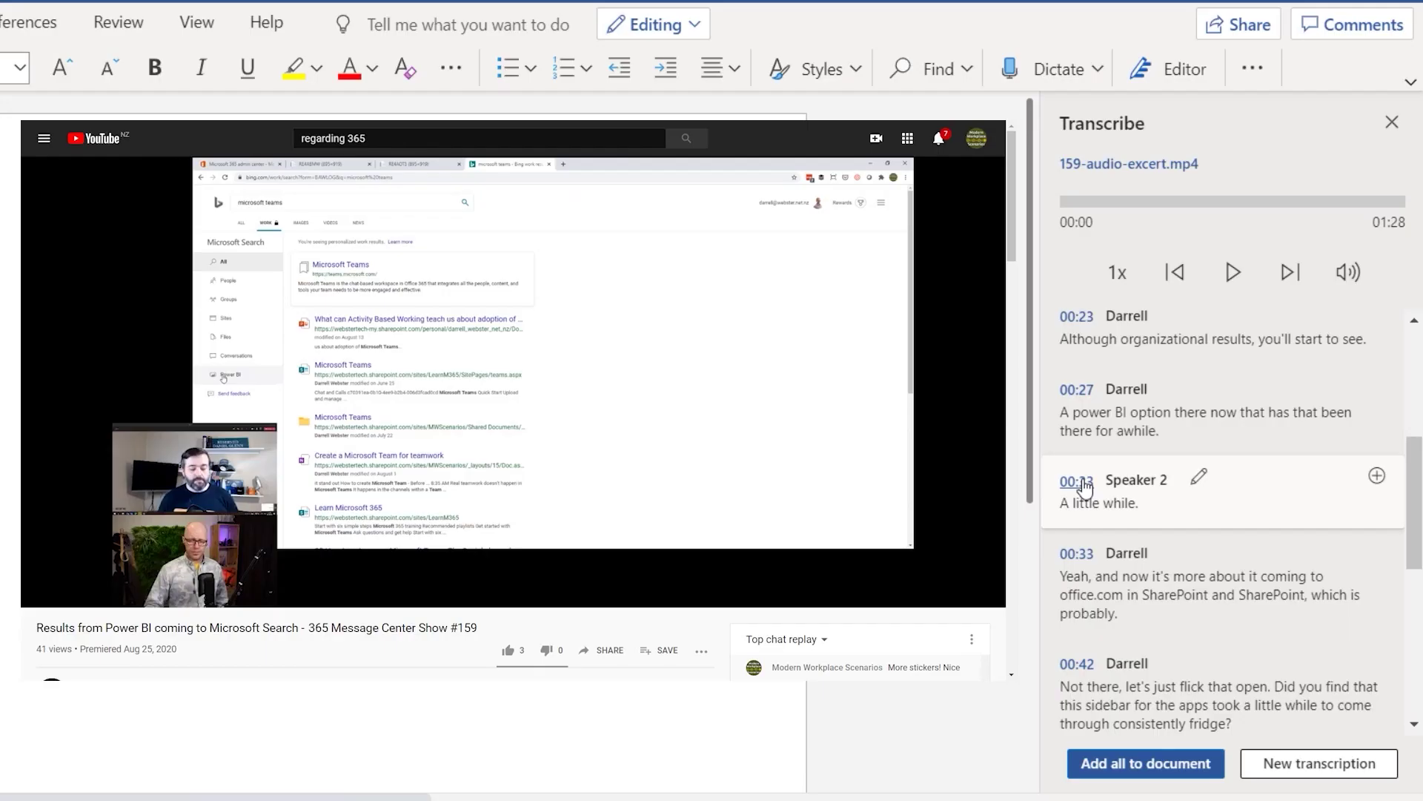
Step: Jump transcript playback to Speaker 2's passage at 00:33
{"action": "left_click", "coordinate": [1079, 482]}
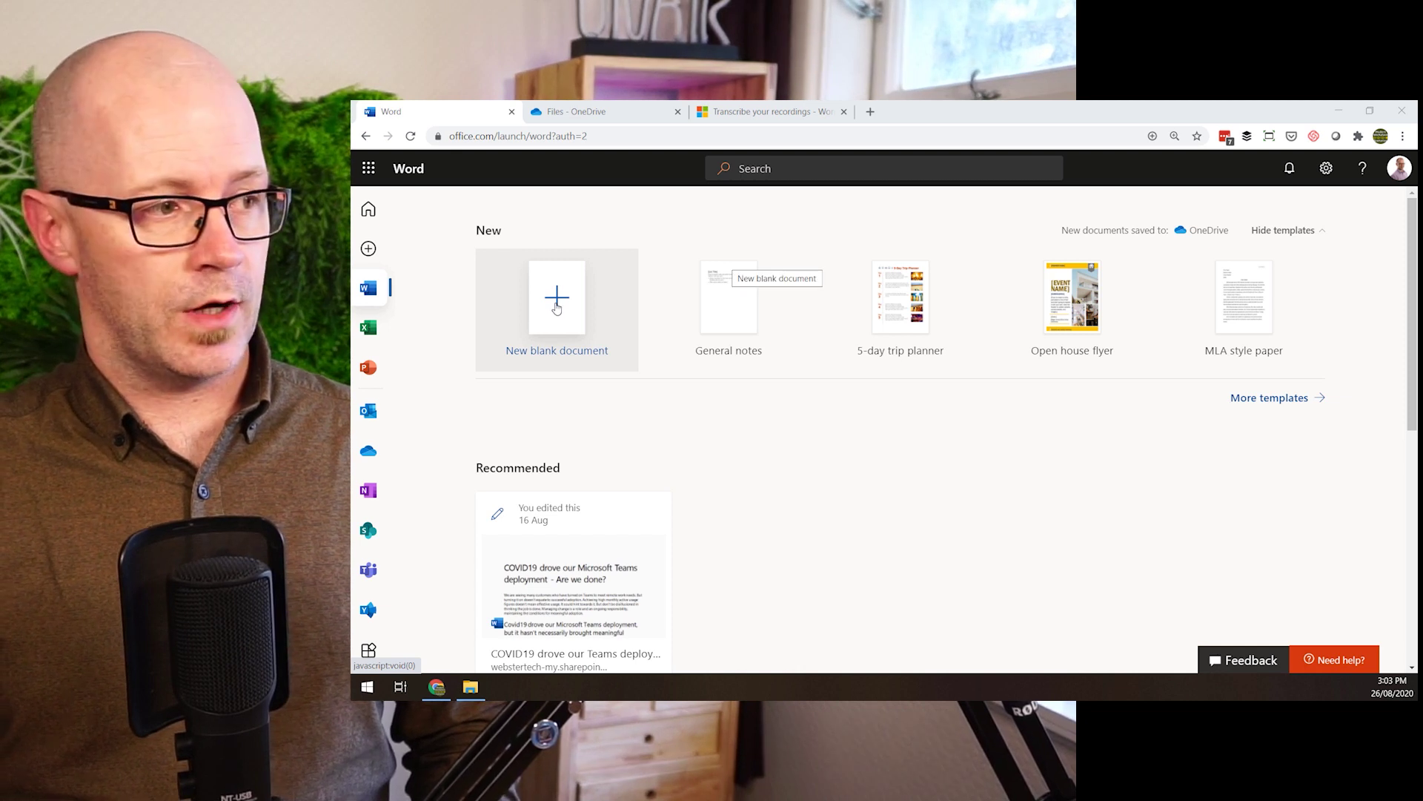
Step: Create a new blank Document1 and turn on dictation
{"action": "left_click", "coordinate": [557, 304]}
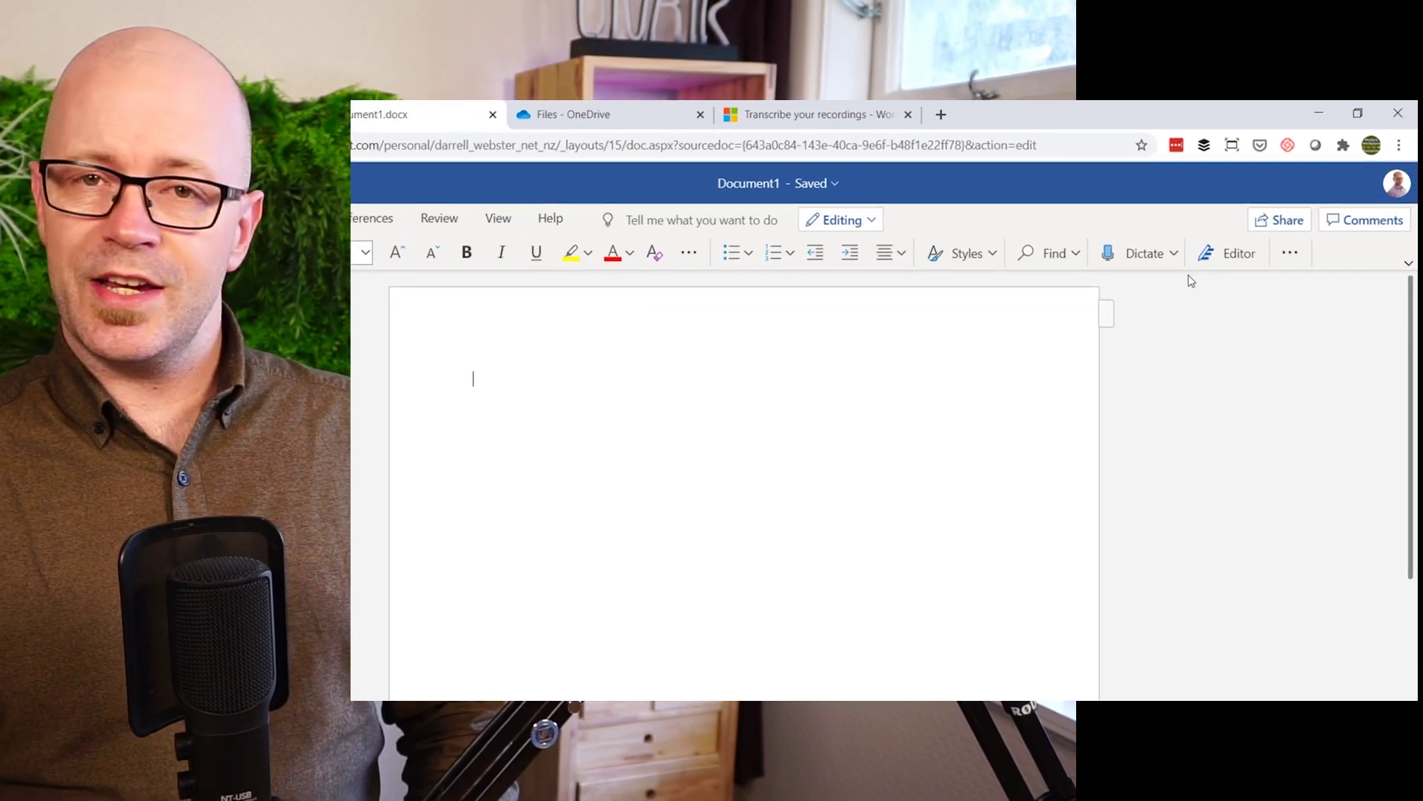
{"action": "left_click", "coordinate": [1140, 255]}
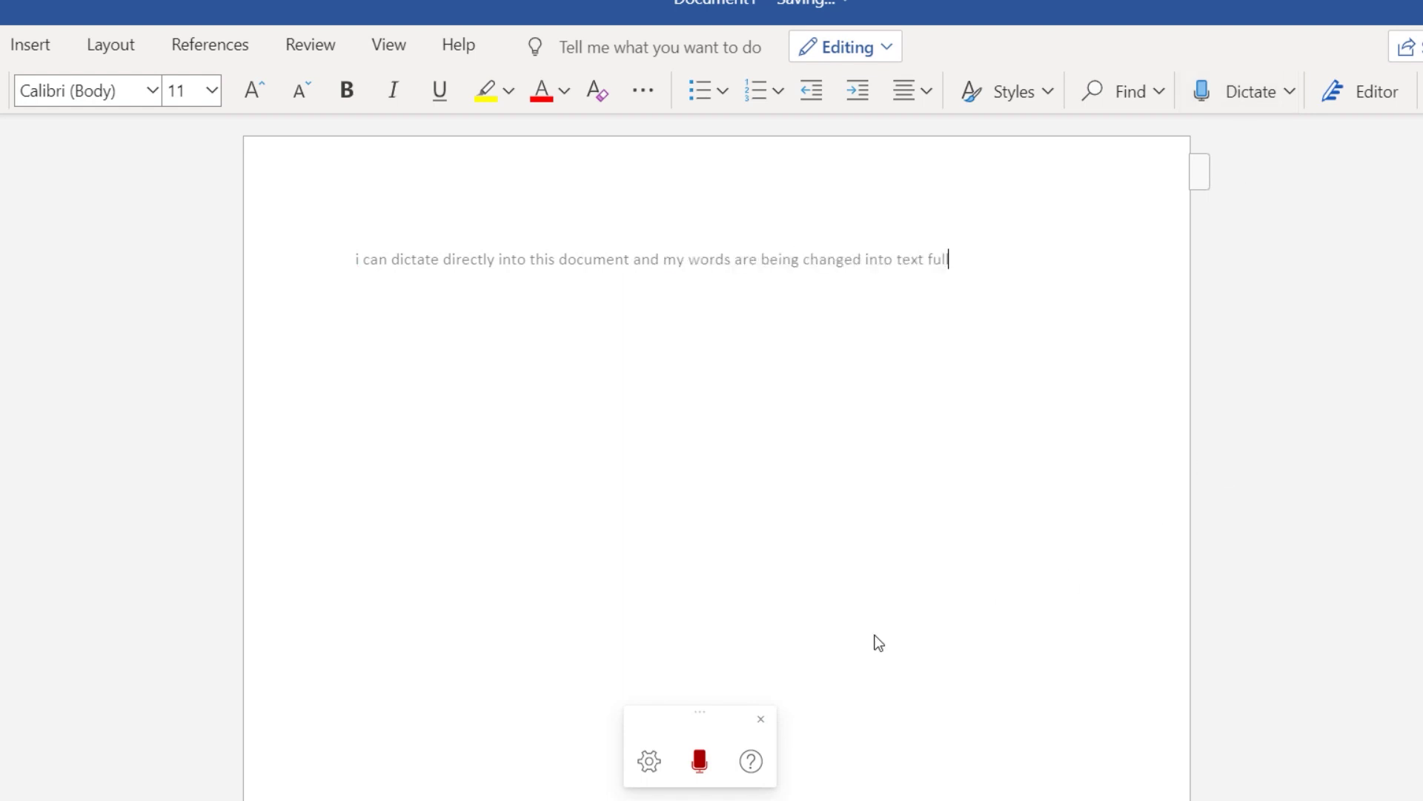
Step: Stop dictation after speaking 'I can dictate directly into this document and my words are being changed into text.'
{"action": "left_click", "coordinate": [700, 762]}
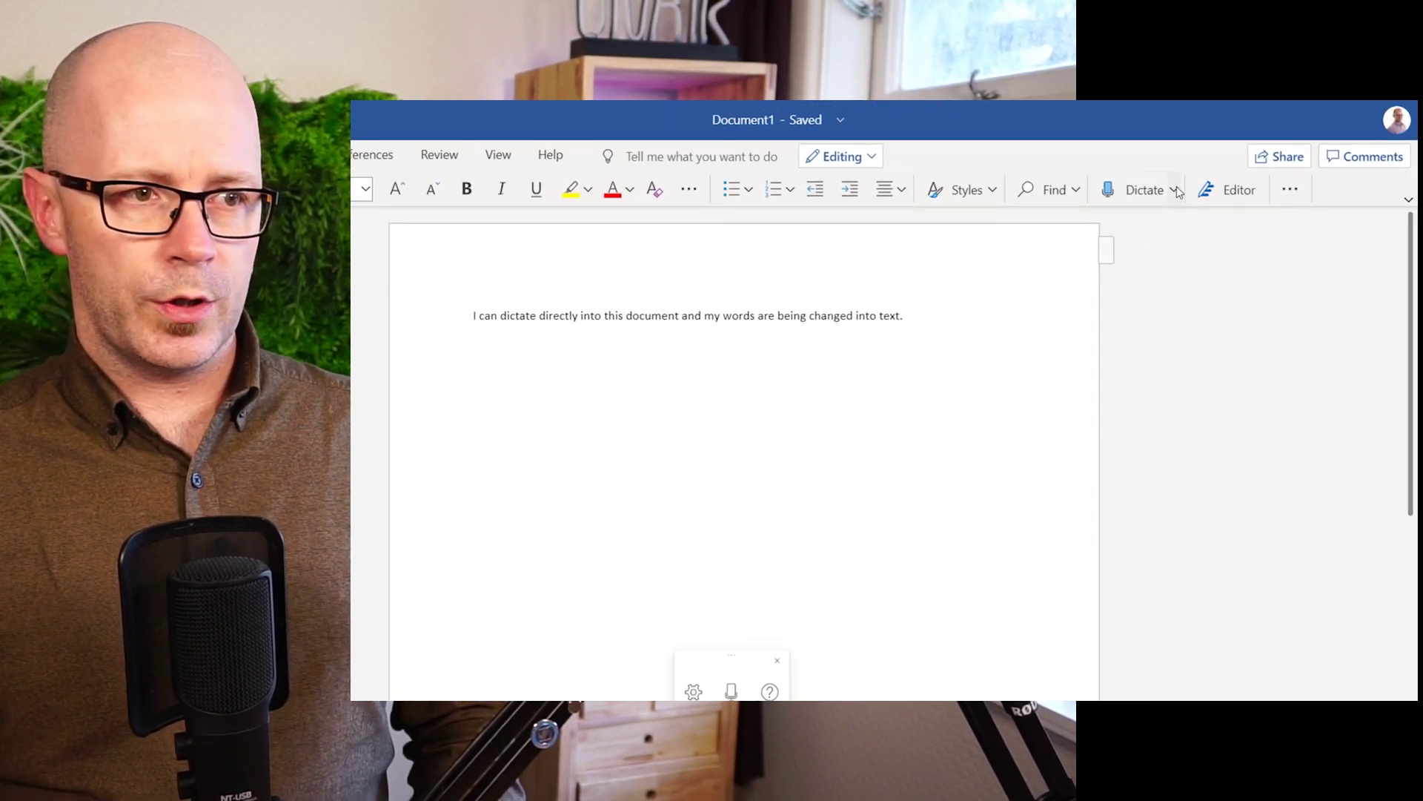
Step: Close the dictation toolbar and open Transcribe from the Dictate dropdown
{"action": "left_click", "coordinate": [1176, 191]}
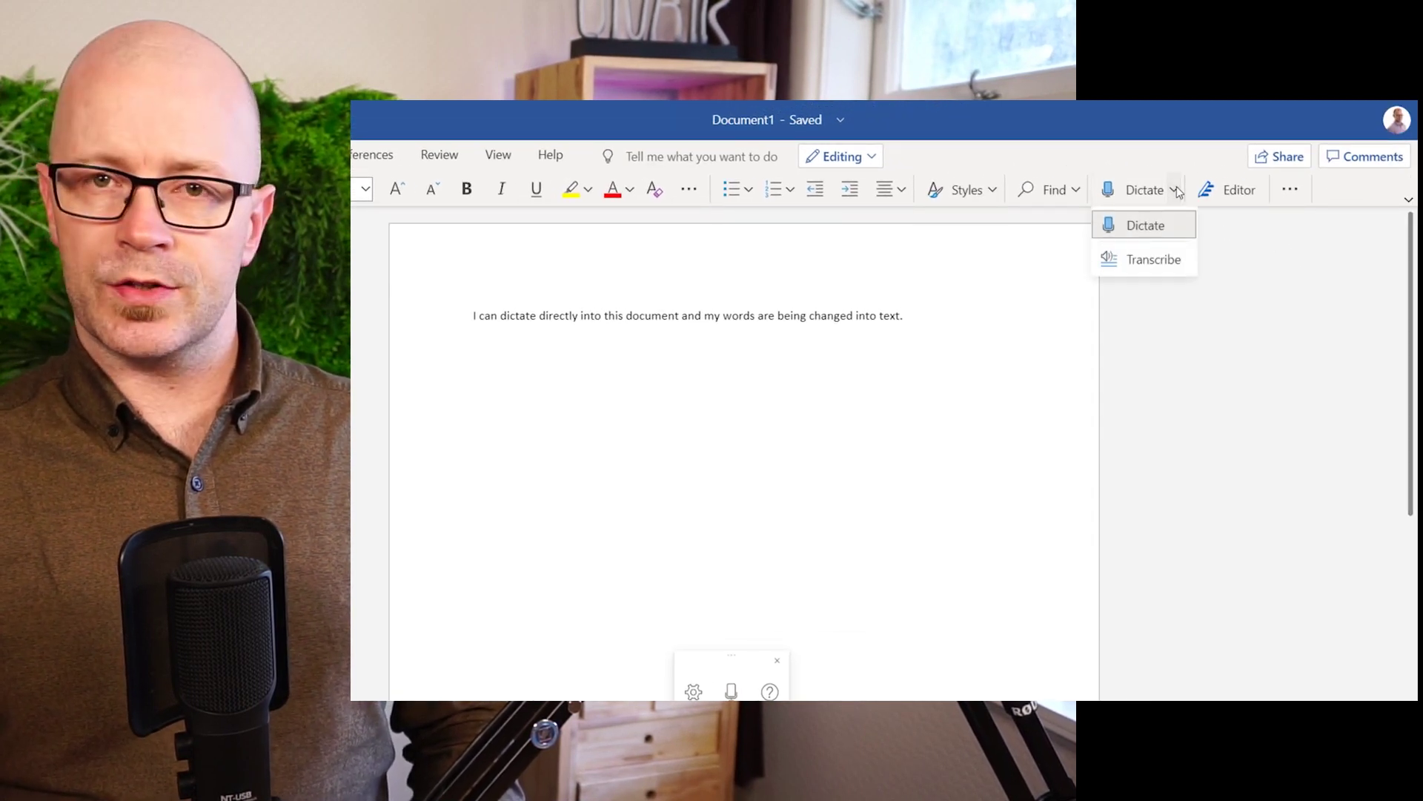
{"action": "left_click", "coordinate": [858, 629]}
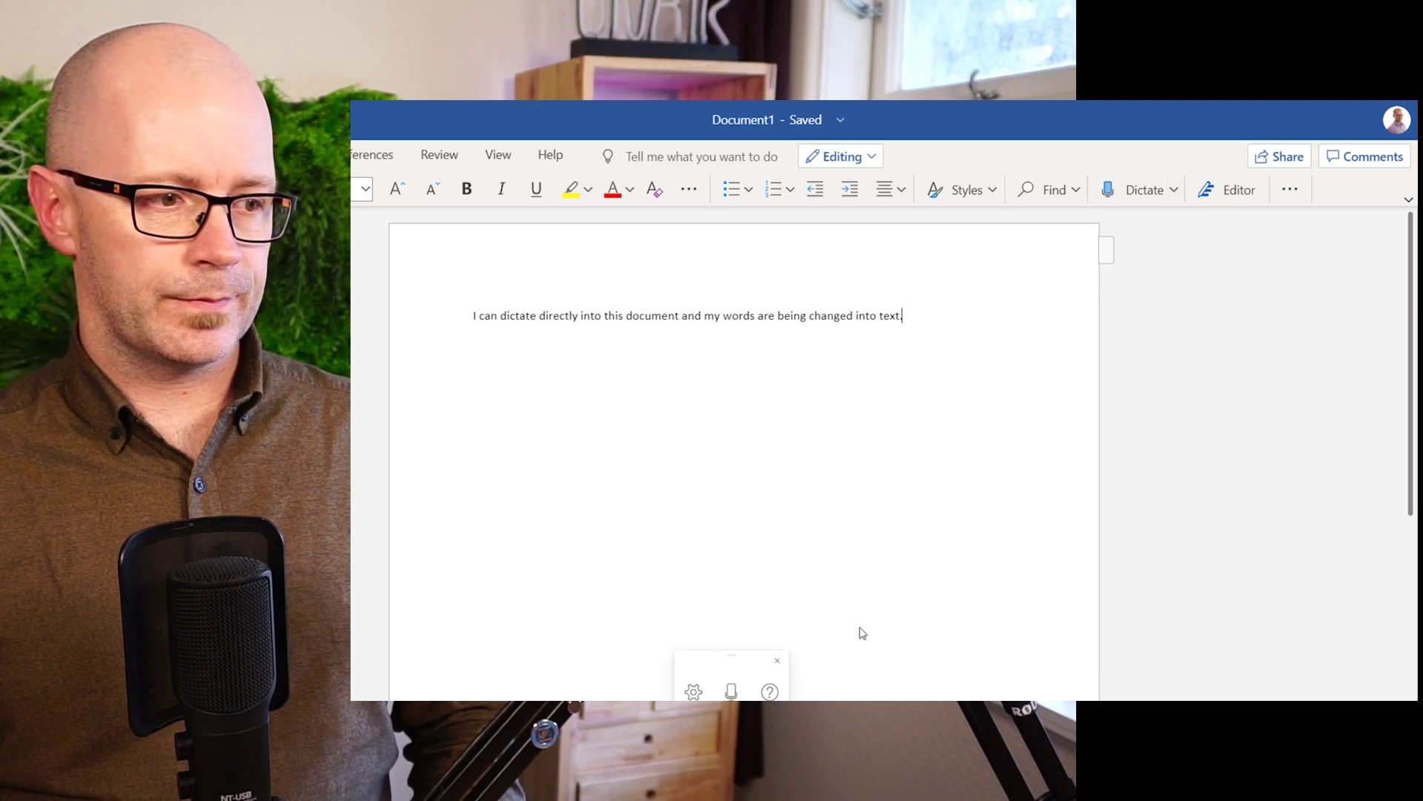
{"action": "left_click", "coordinate": [778, 662]}
{"action": "left_click", "coordinate": [1175, 189]}
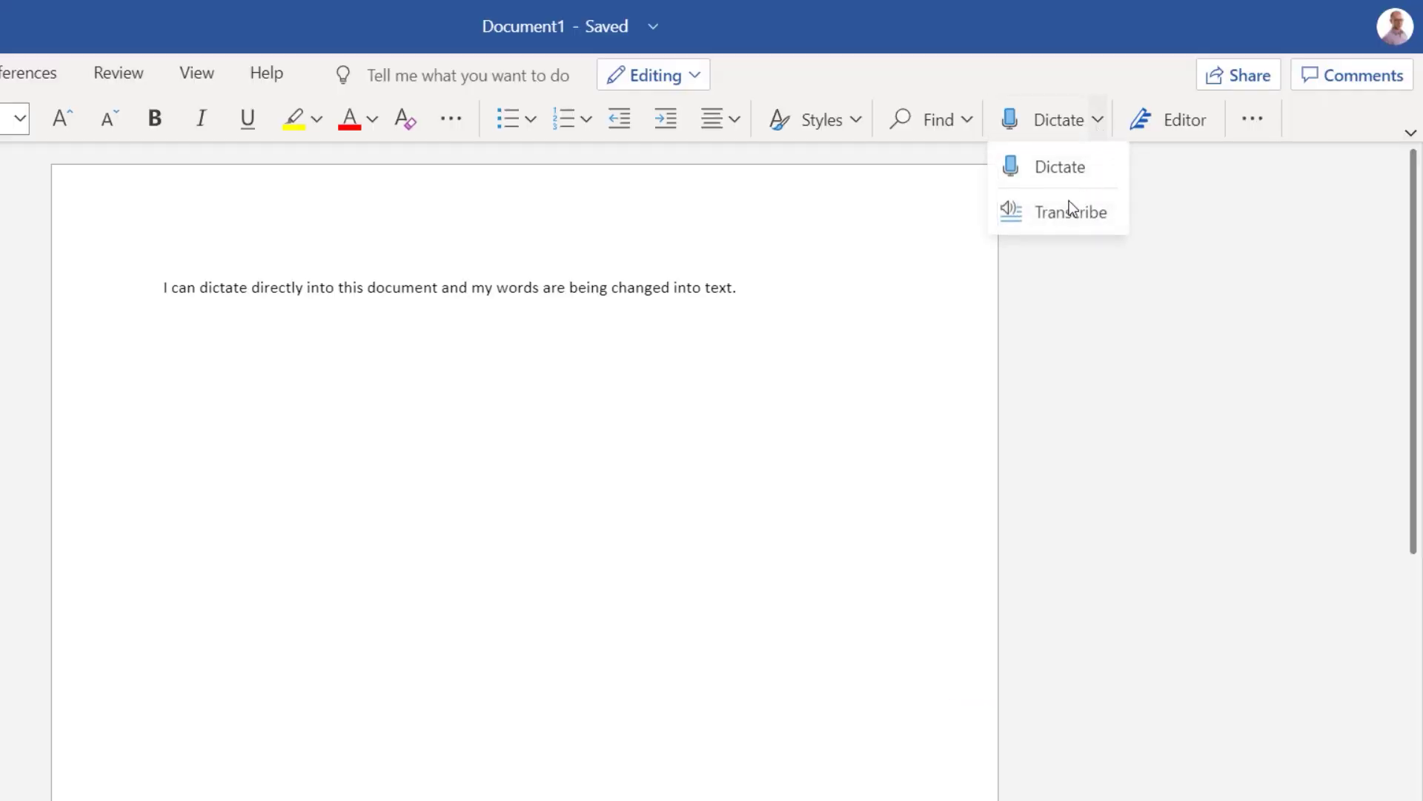
{"action": "left_click", "coordinate": [1053, 221]}
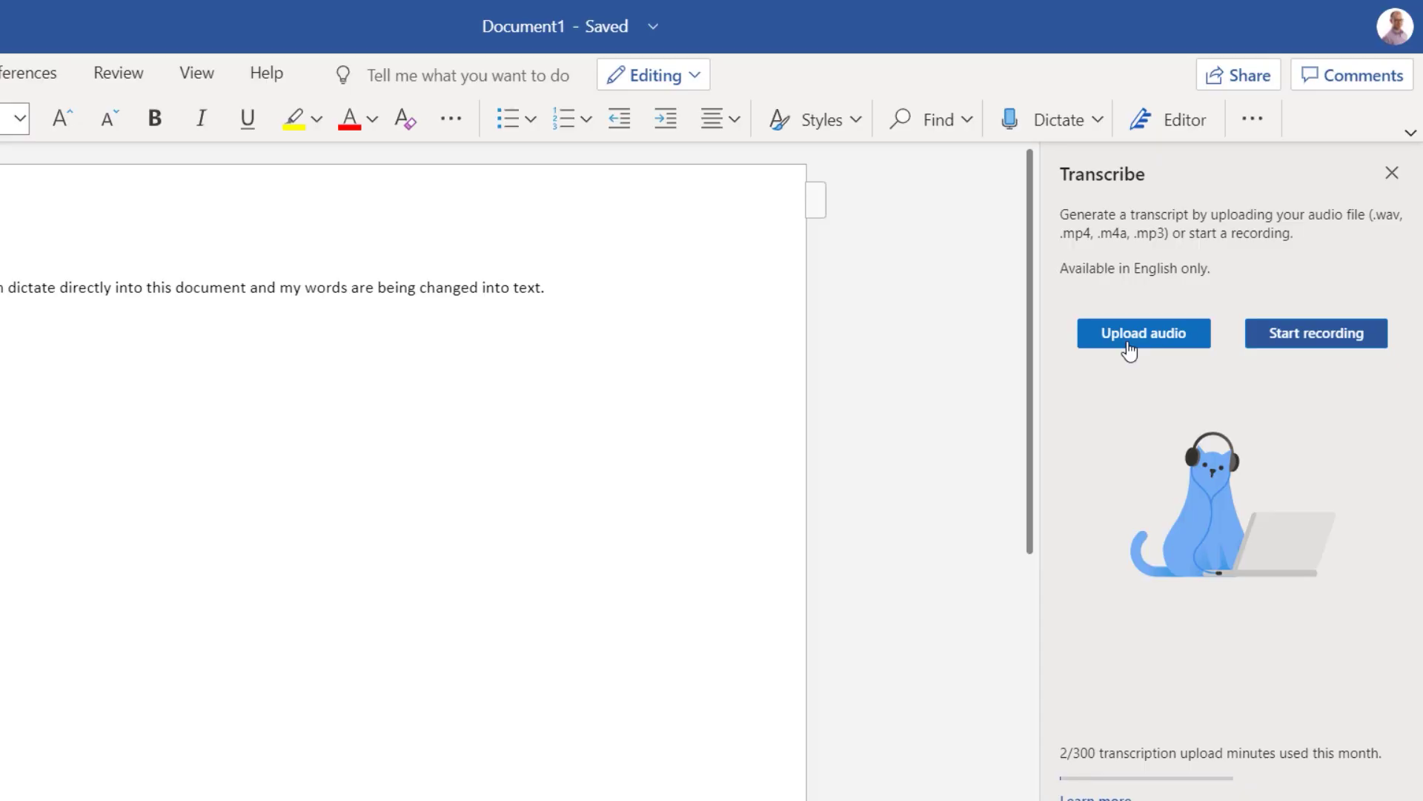
Step: Record a short spoken clip and save it to be transcribed as Your Recording 1.wav
{"action": "left_click", "coordinate": [1325, 340]}
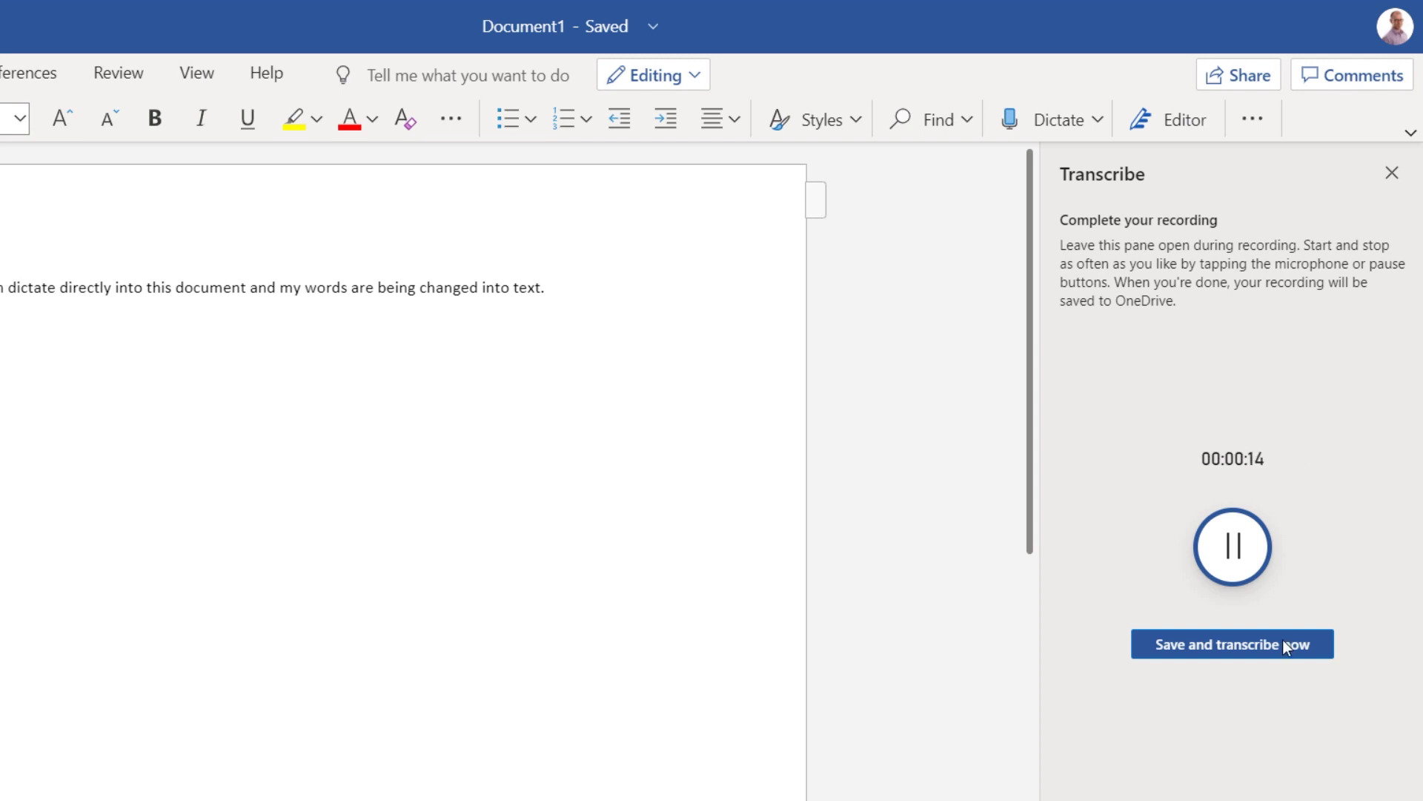
{"action": "left_click", "coordinate": [1194, 651]}
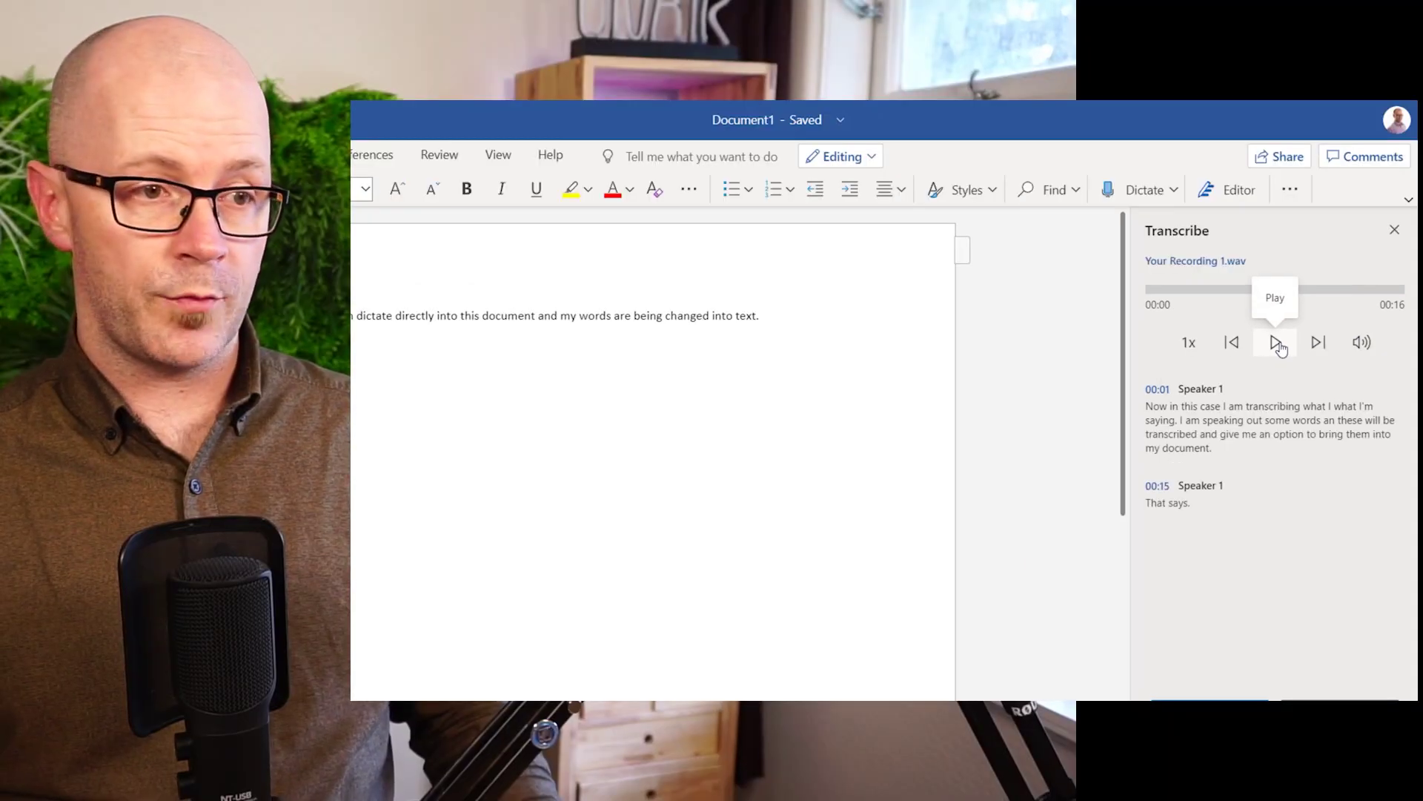
Step: Play Your Recording 1.wav, jumping to 00:15 and back to 00:01, then pause at 00:04
{"action": "left_click", "coordinate": [1278, 345]}
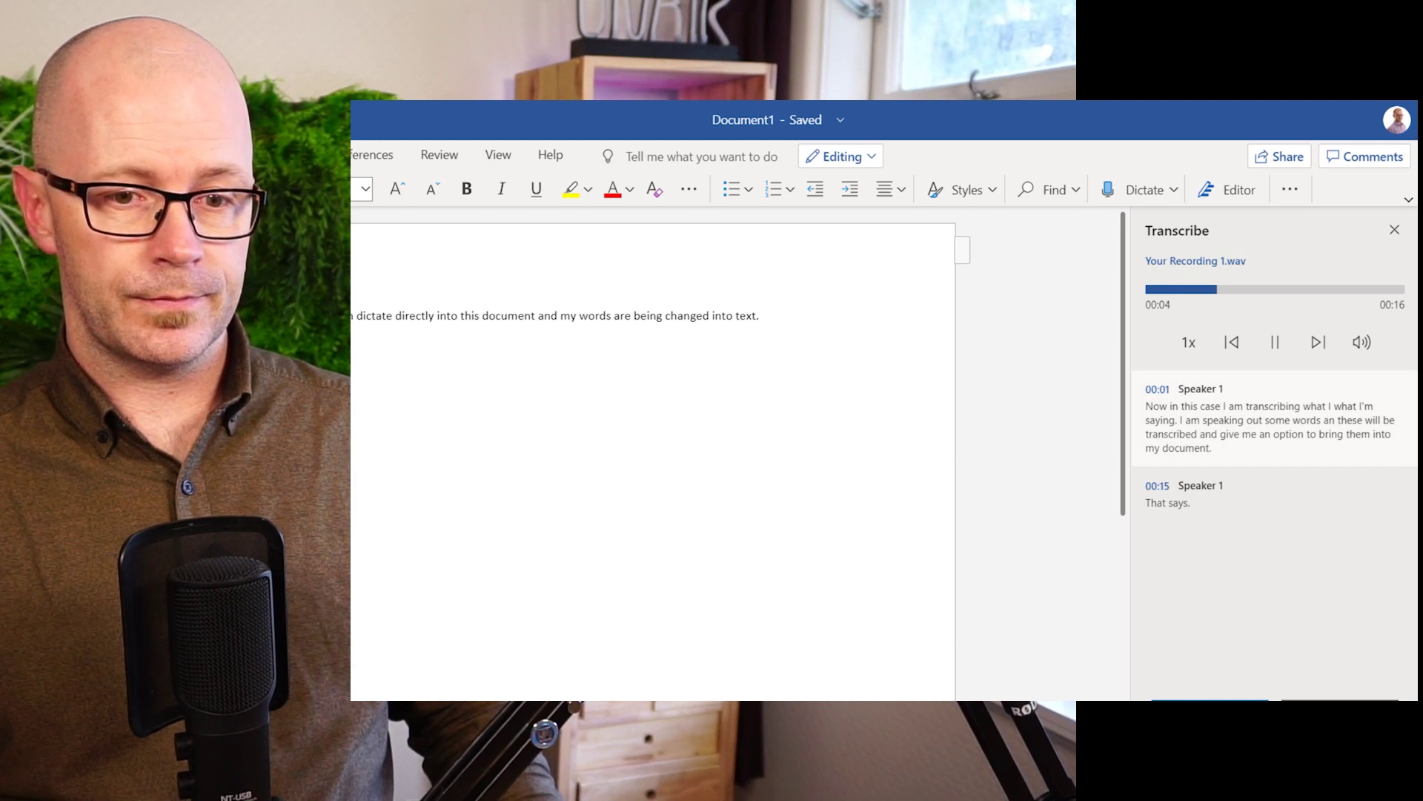
{"action": "left_click", "coordinate": [1272, 342]}
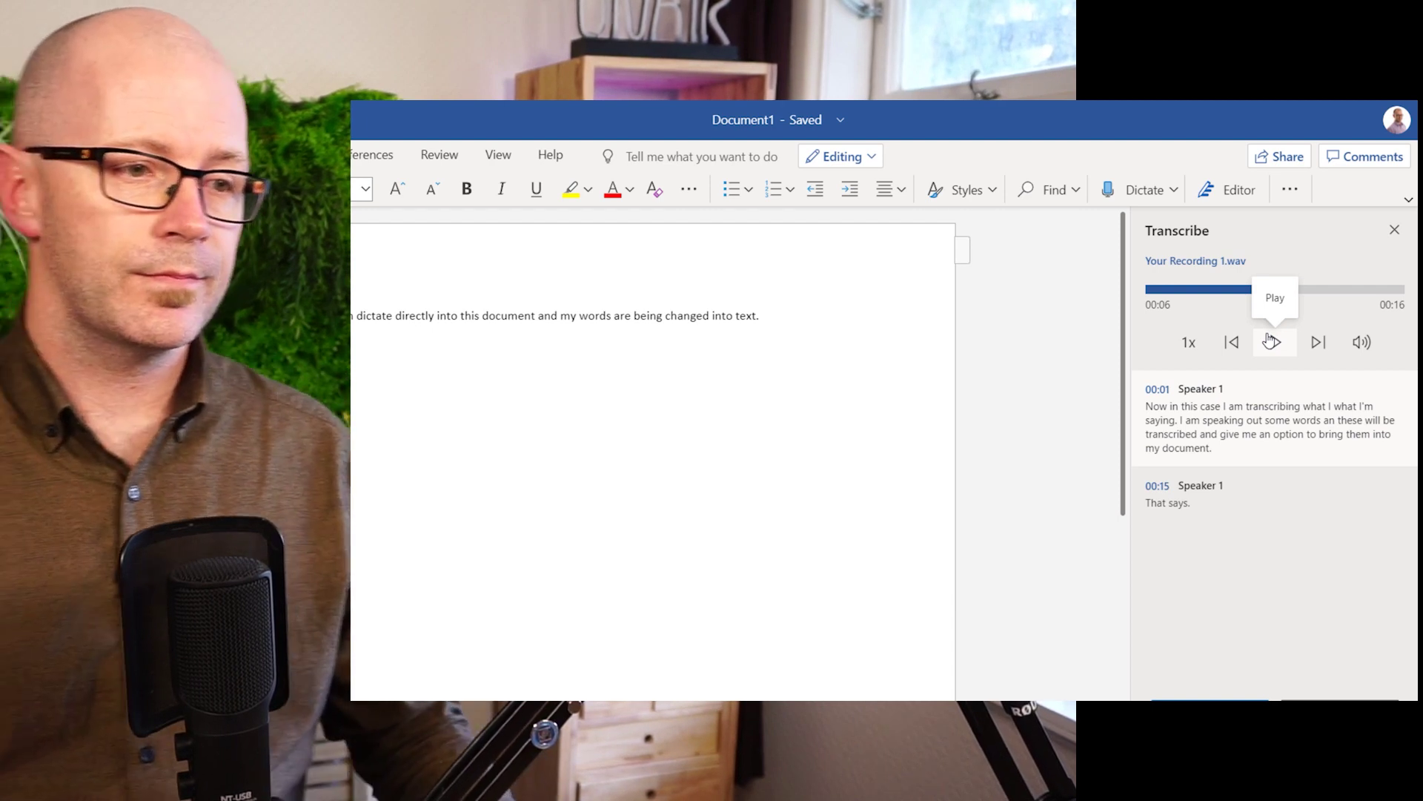
{"action": "left_click", "coordinate": [1274, 342]}
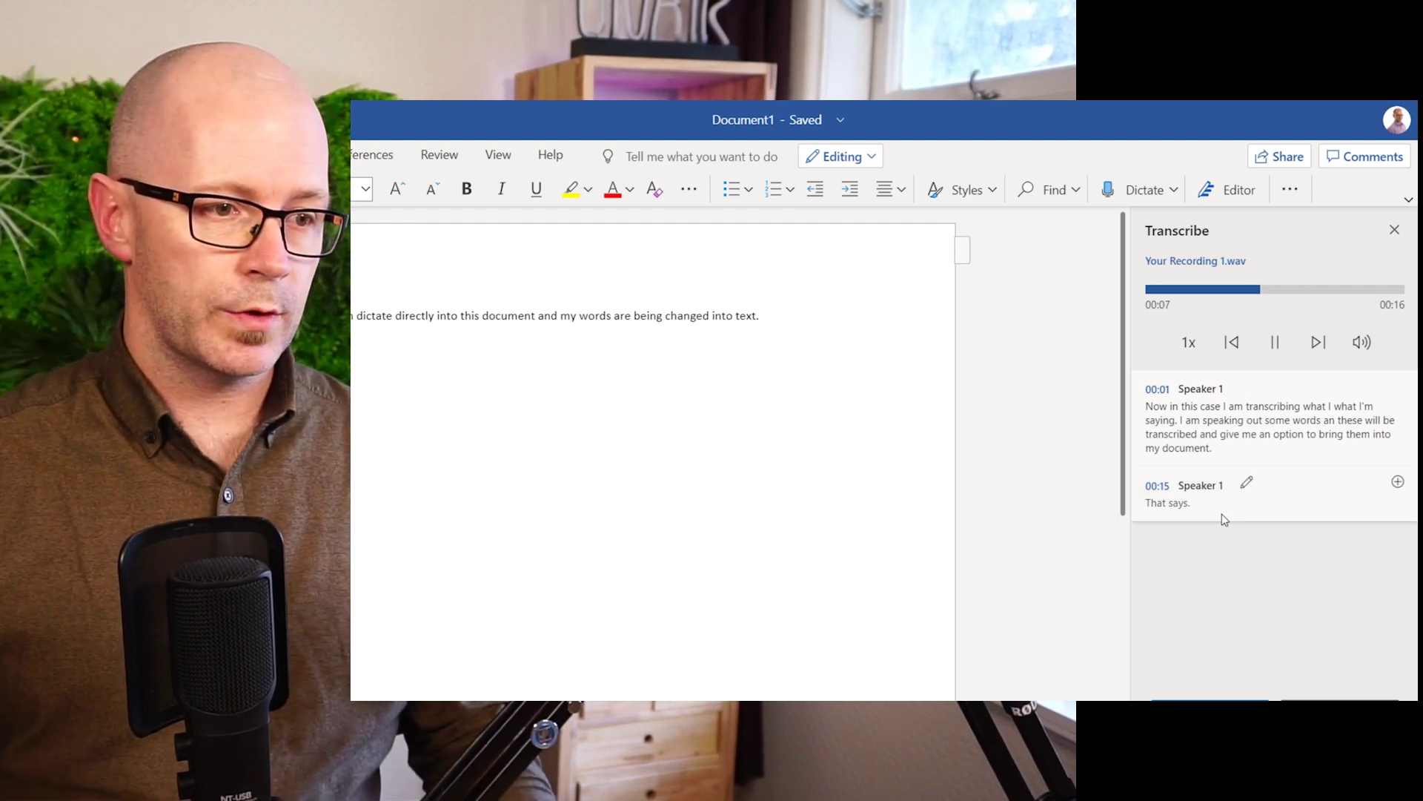
{"action": "left_click", "coordinate": [1156, 487]}
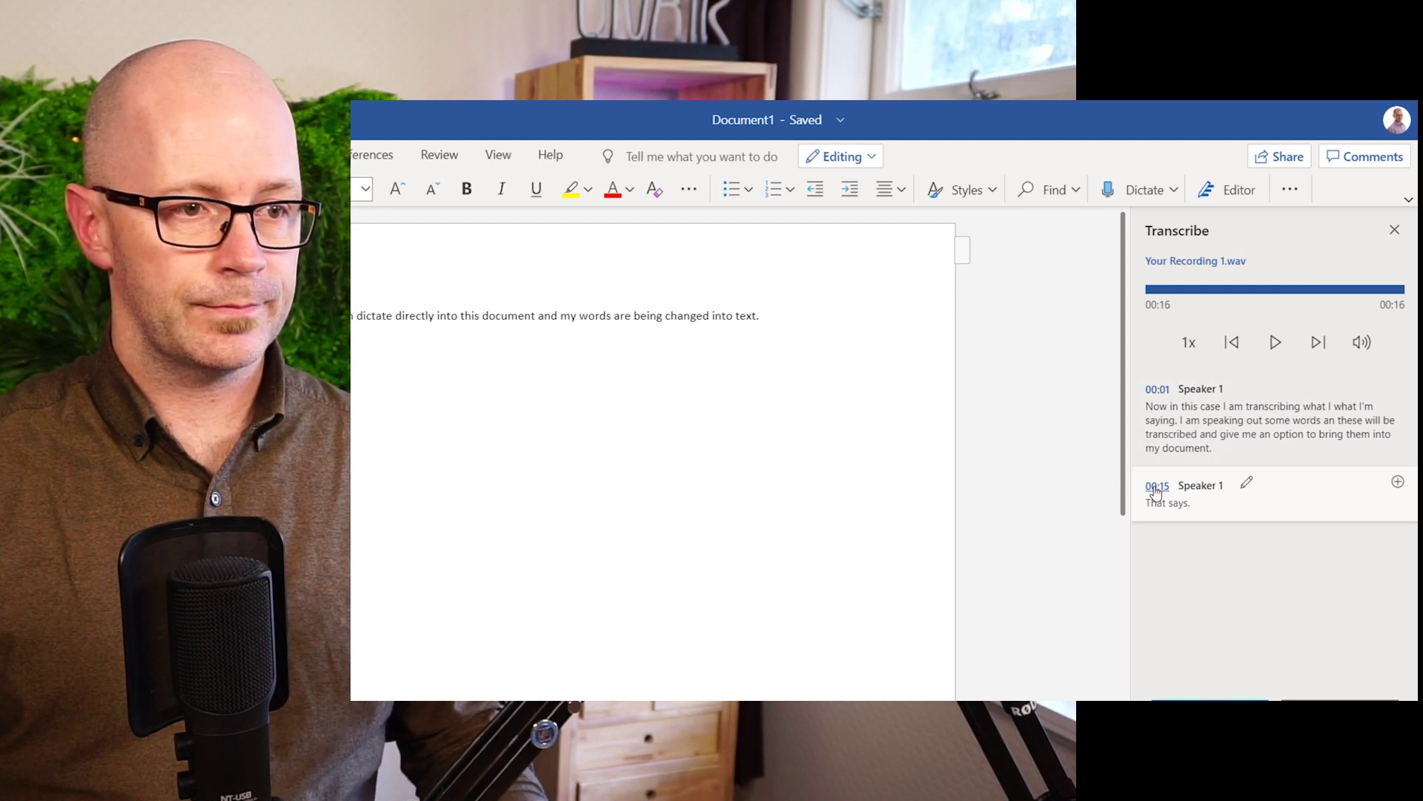
{"action": "left_click", "coordinate": [1157, 390]}
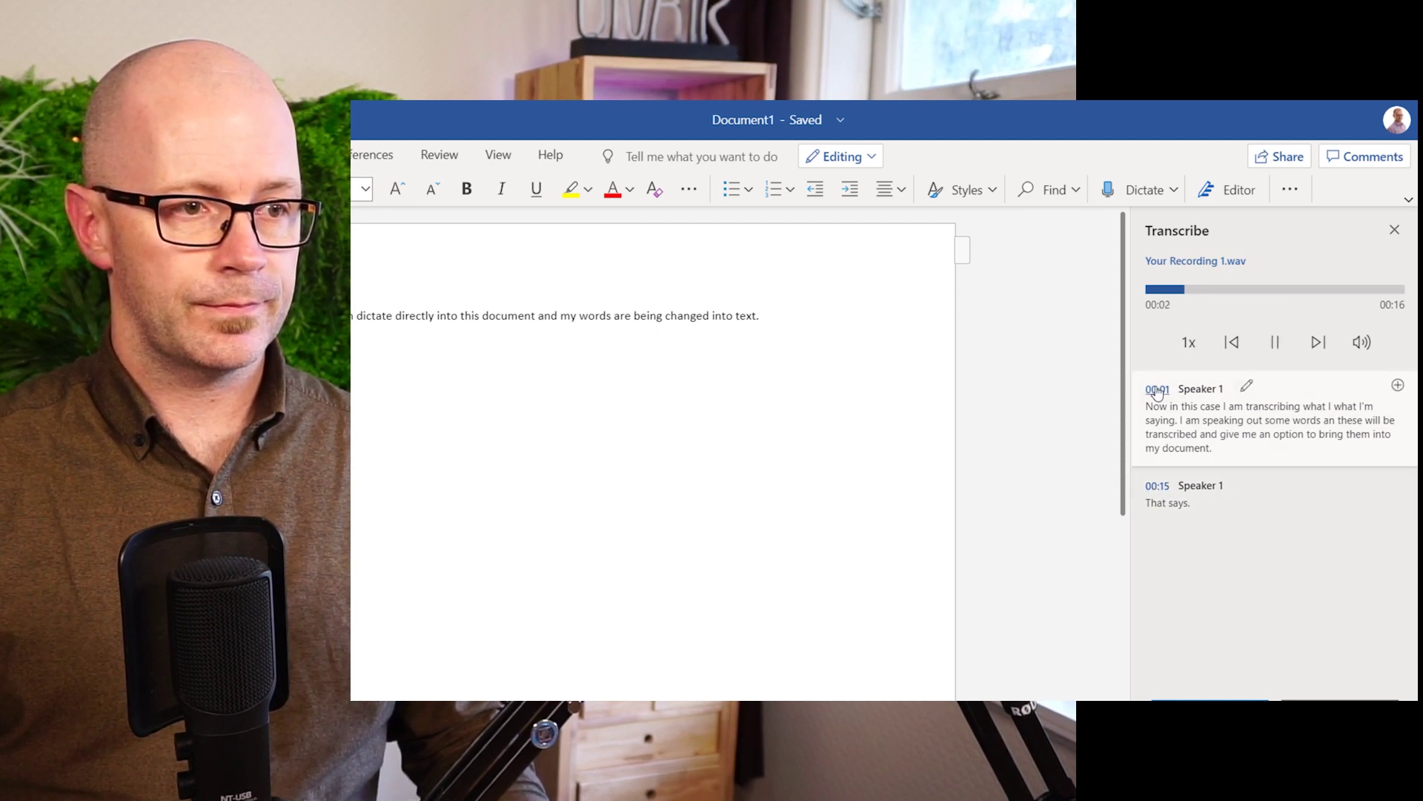
{"action": "left_click", "coordinate": [1278, 344]}
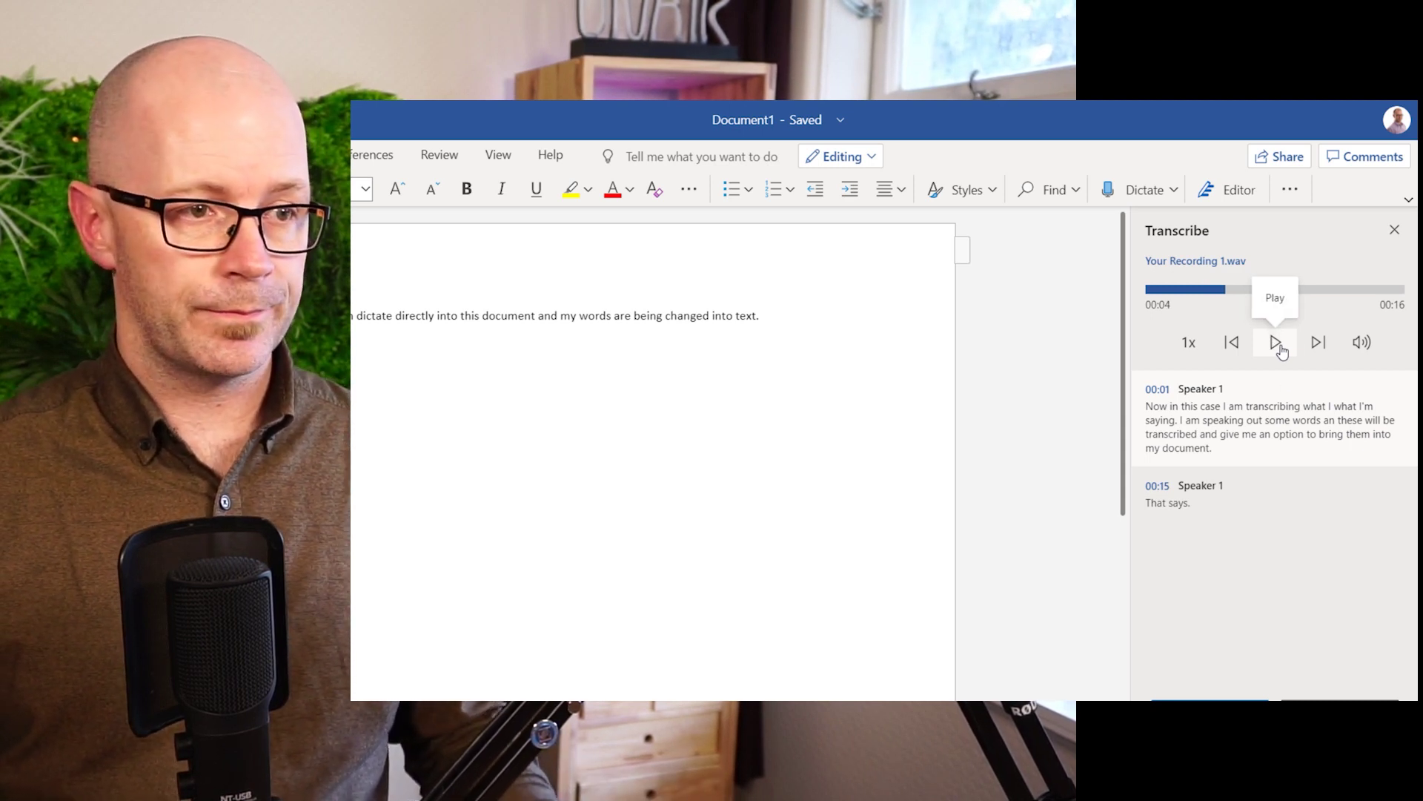
{"action": "mouse_move", "coordinate": [1322, 419]}
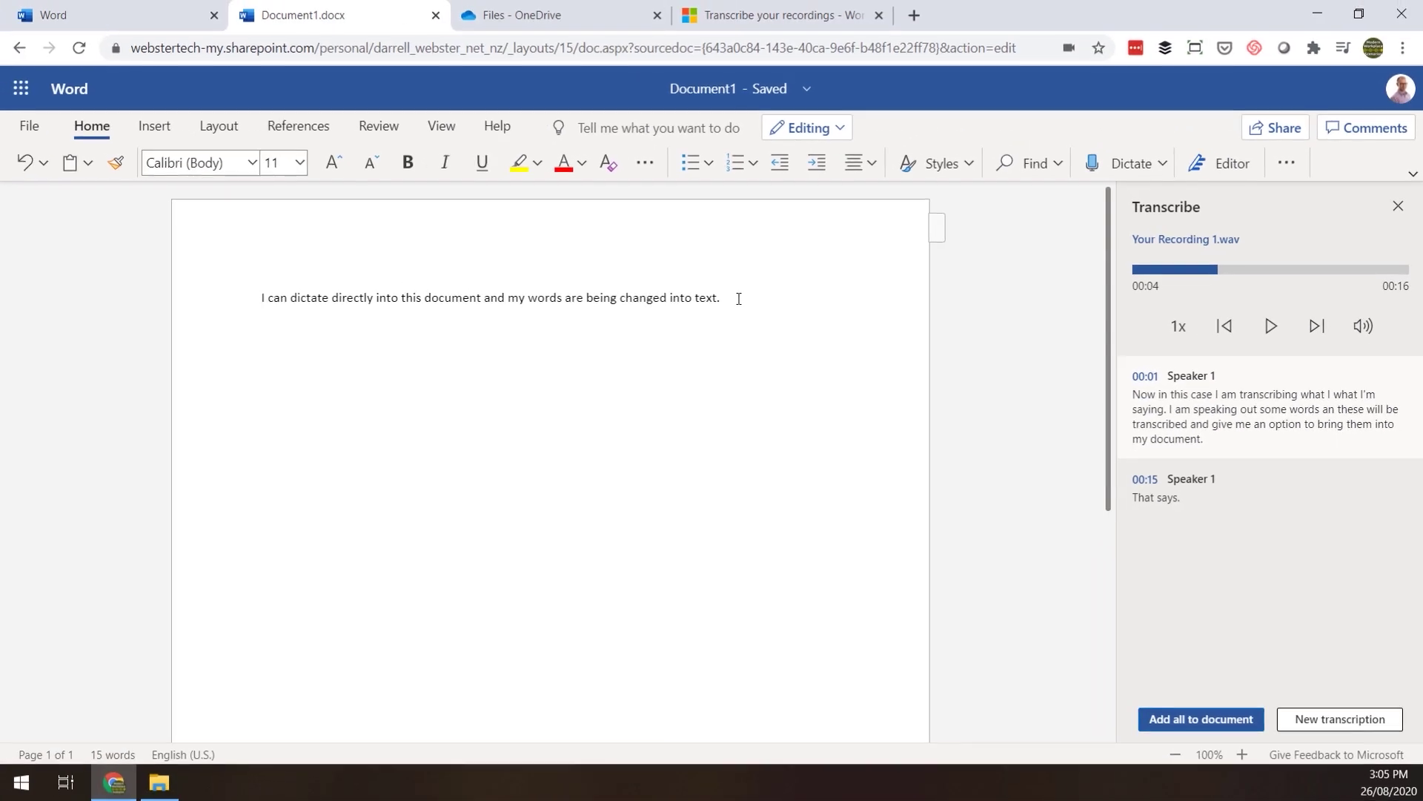
Step: Insert the 00:01 Speaker 1 transcript passage into Document1 below the dictated sentence
{"action": "mouse_move", "coordinate": [1191, 473]}
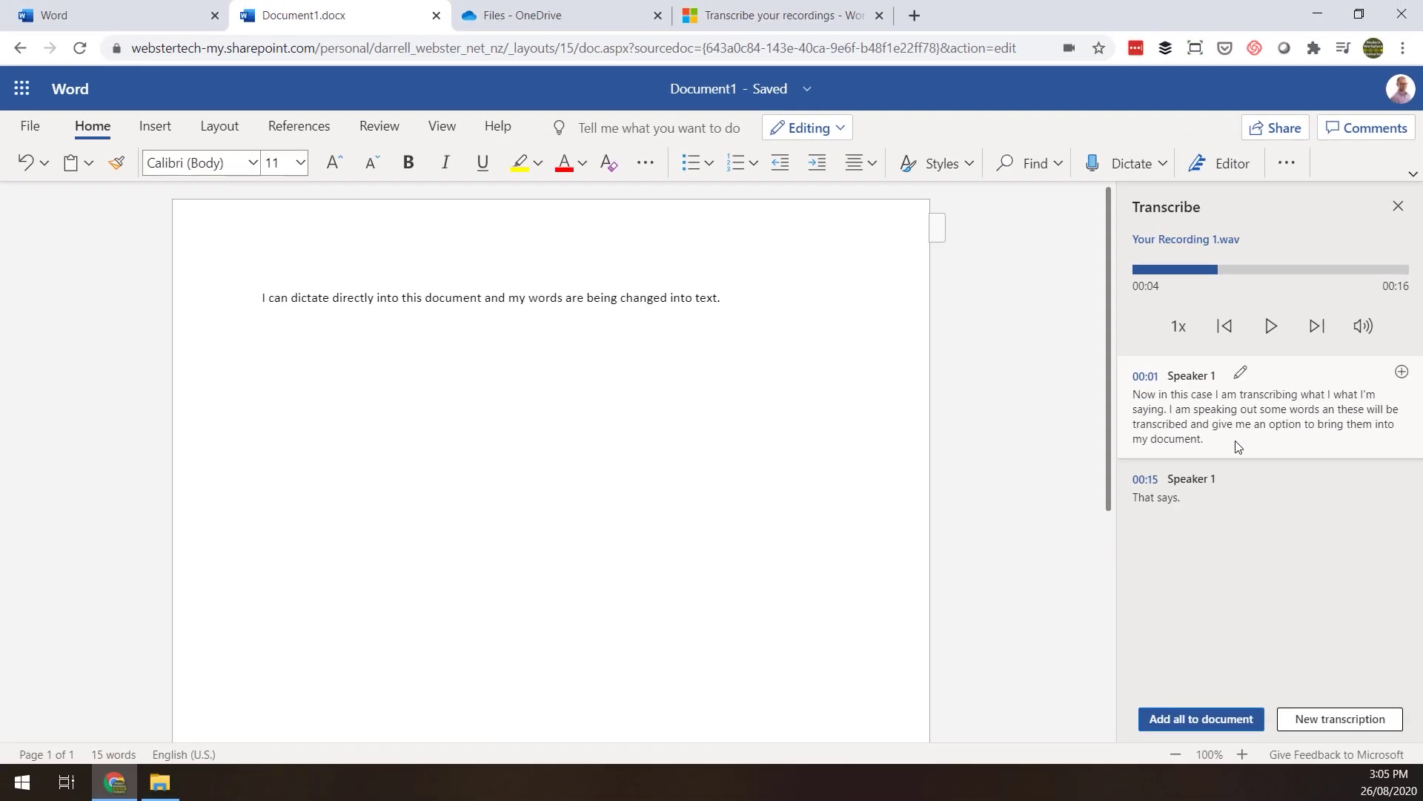
{"action": "left_click", "coordinate": [1402, 372]}
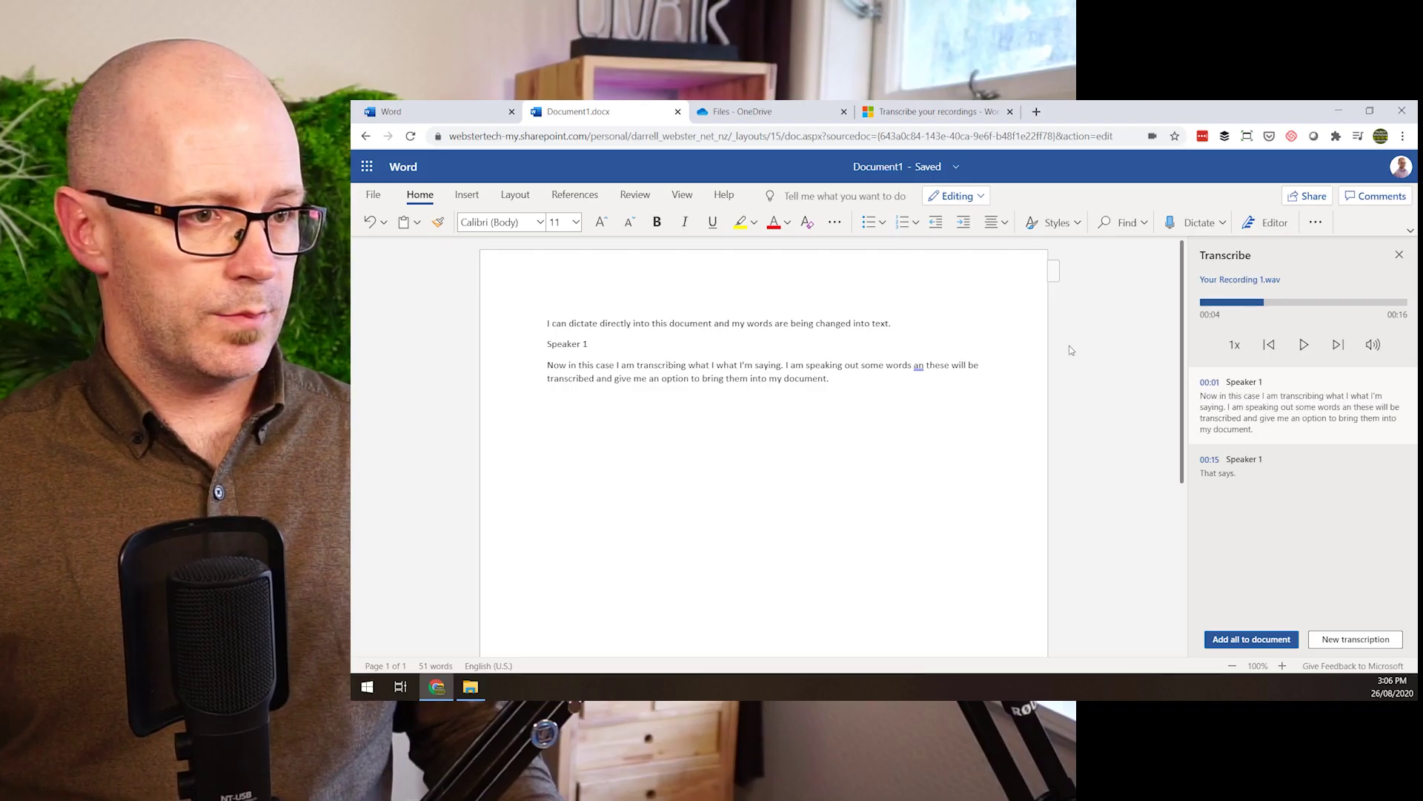
Step: Create a blank Document2 and upload 159-audio-excert.mp4 through its Transcribe pane
{"action": "left_click", "coordinate": [423, 113]}
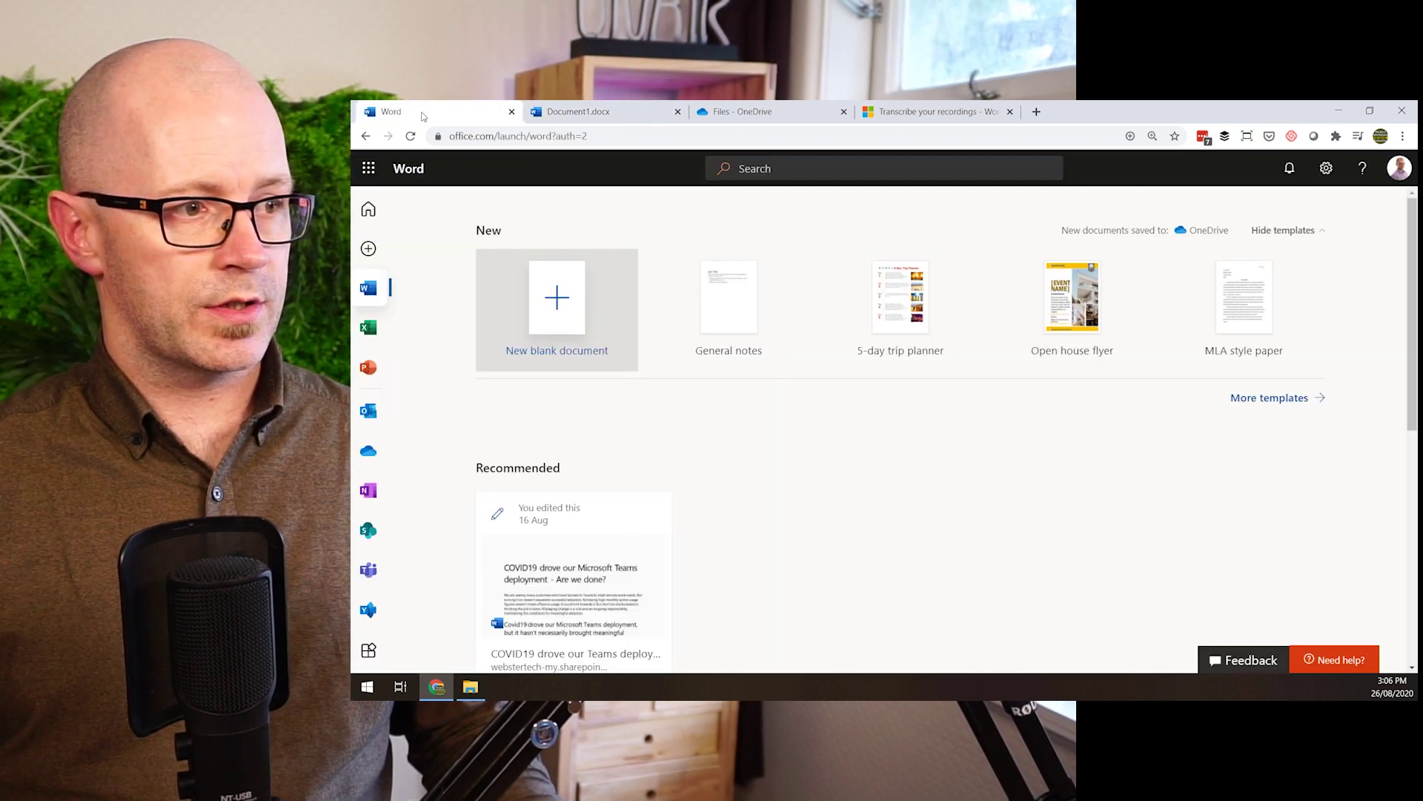
{"action": "left_click", "coordinate": [557, 296]}
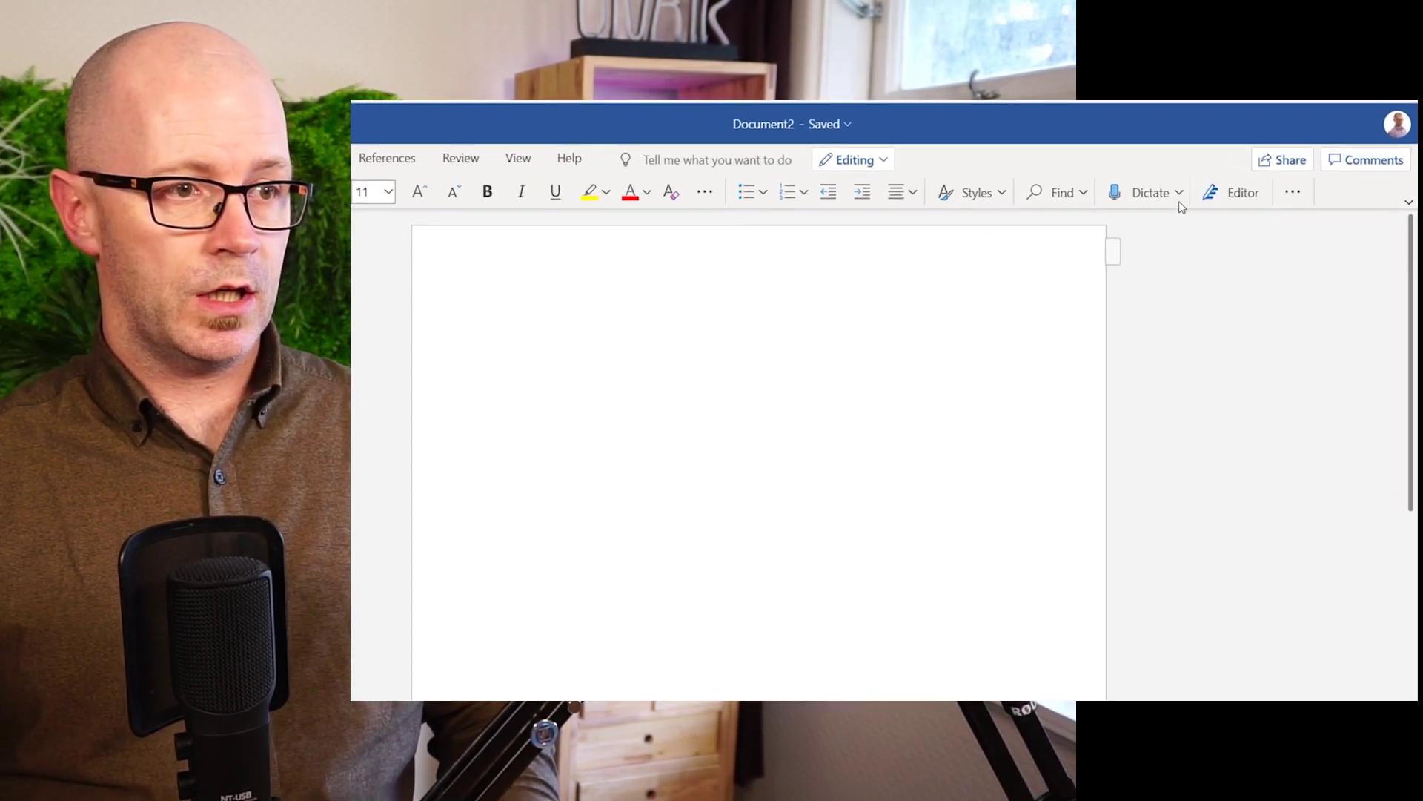
{"action": "left_click", "coordinate": [1179, 193]}
{"action": "left_click", "coordinate": [1135, 256]}
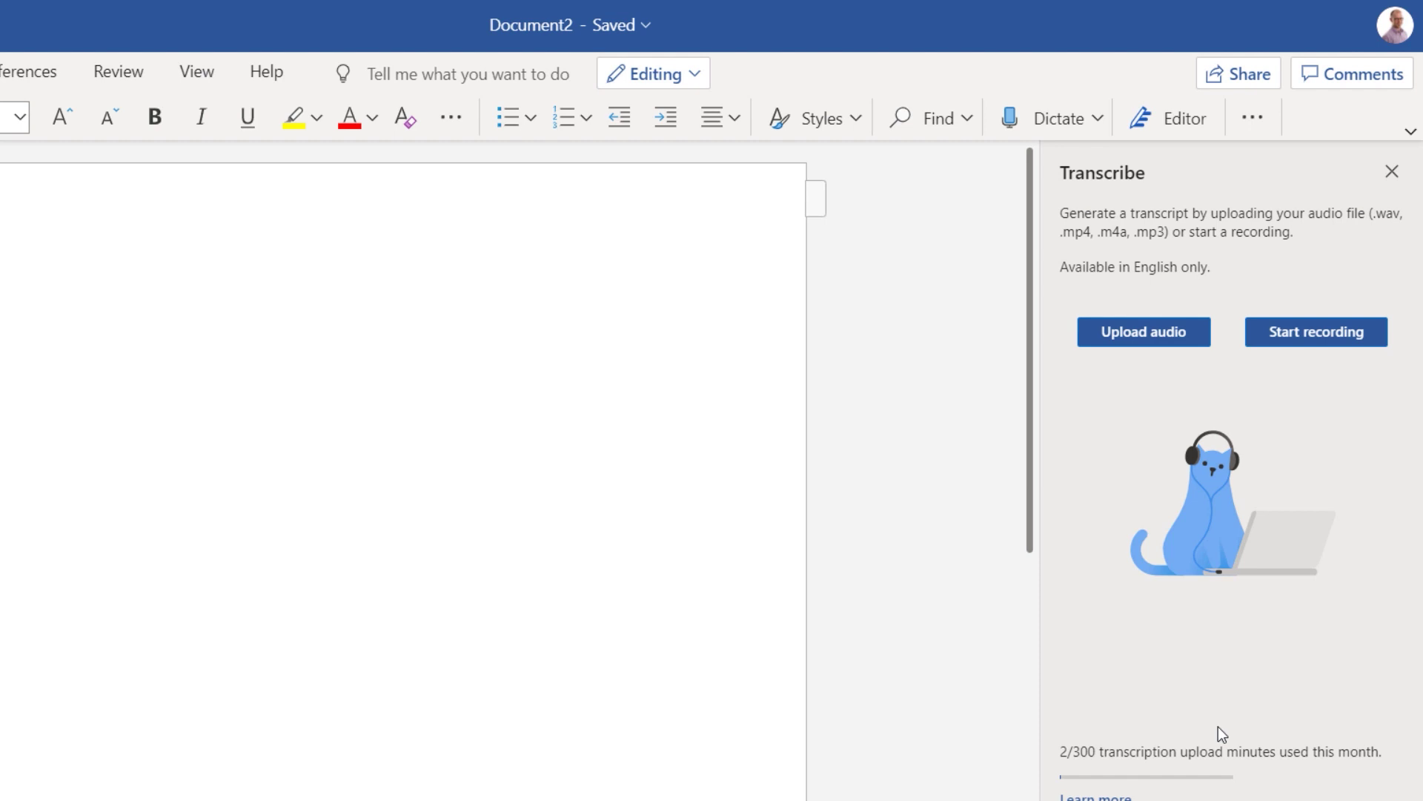
{"action": "left_click", "coordinate": [1130, 345]}
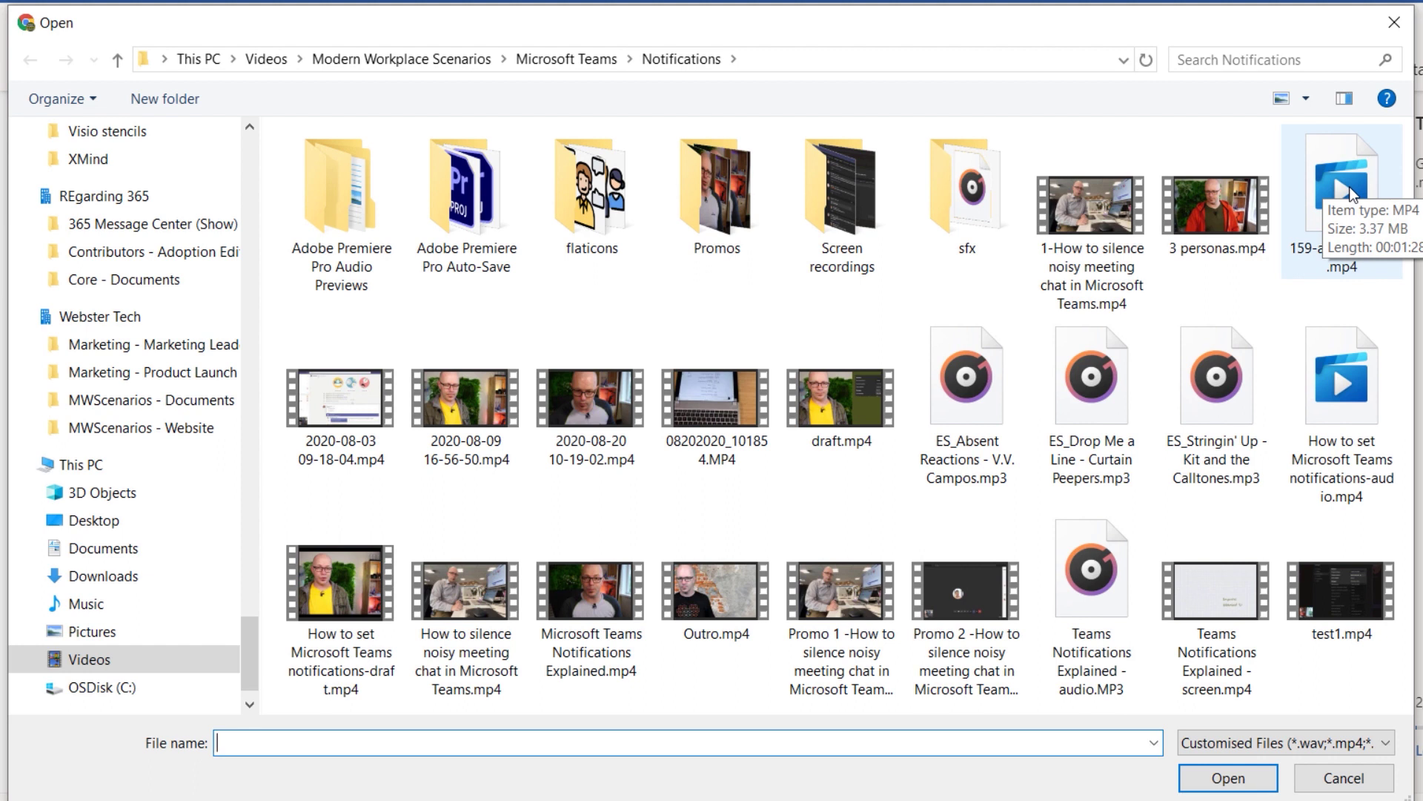
{"action": "double_click", "coordinate": [1351, 195]}
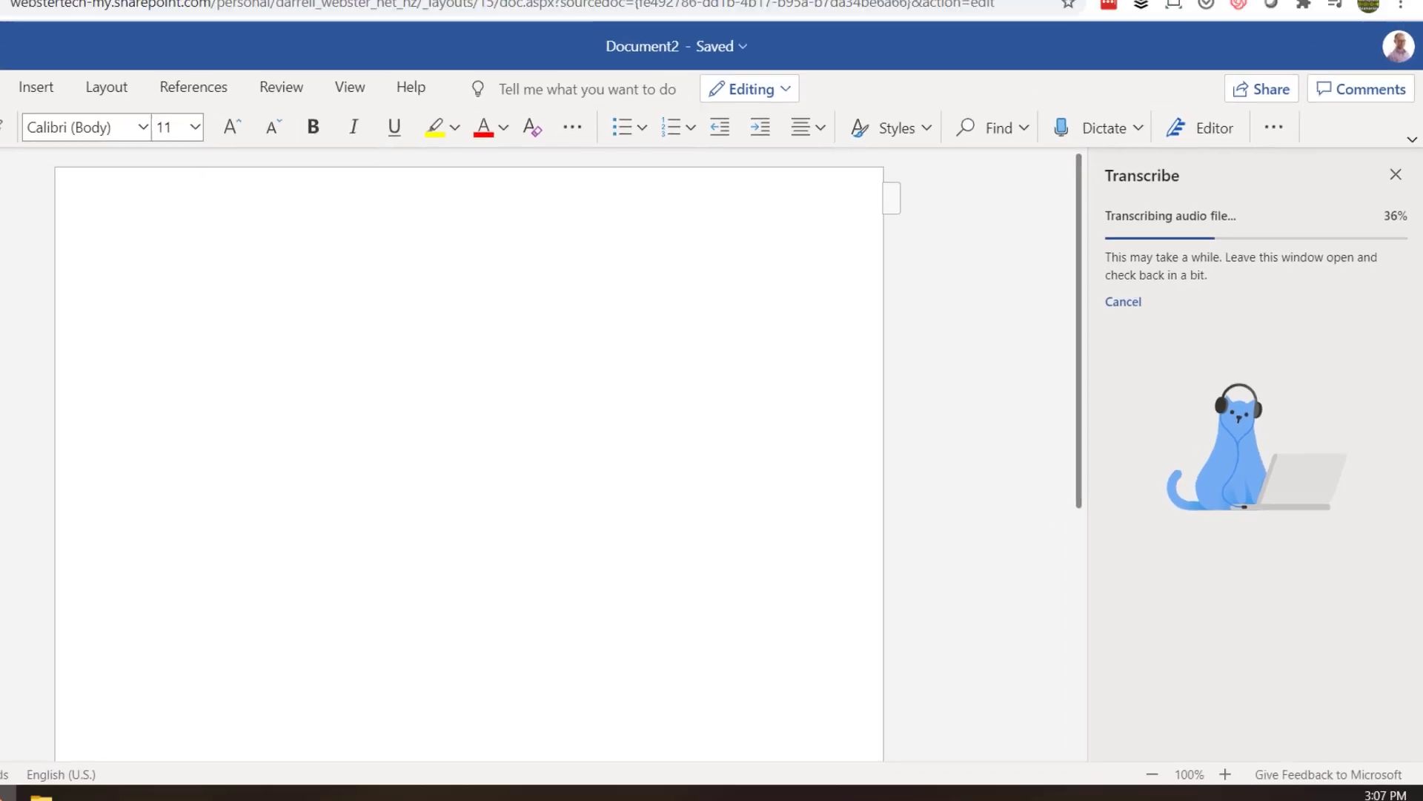
Step: In OneDrive, open the Transcribed Files folder containing Your Recording.wav and Your Recording 1.wav
{"action": "left_click", "coordinate": [748, 22]}
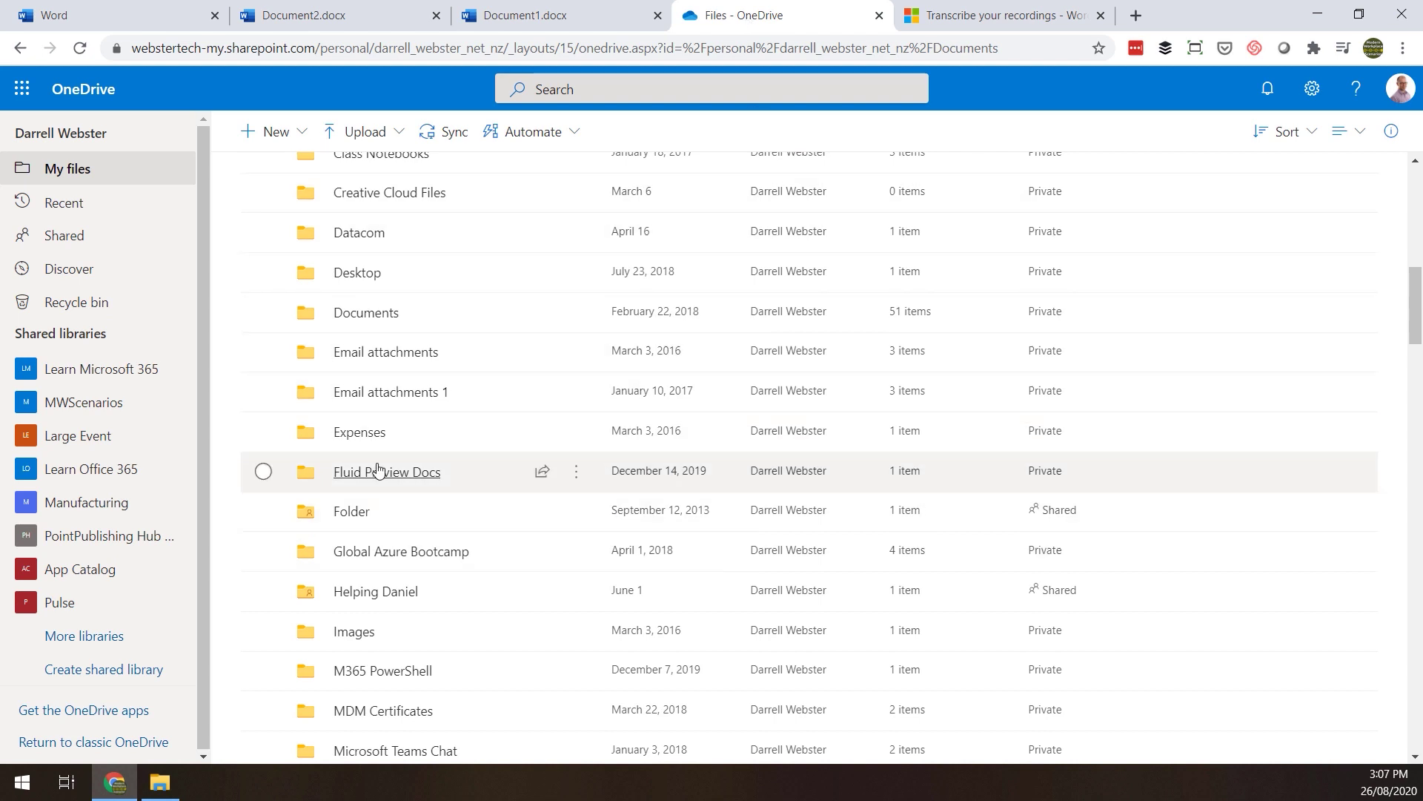
{"action": "scroll", "coordinate": [467, 552], "scroll_direction": "down", "scroll_amount": 5}
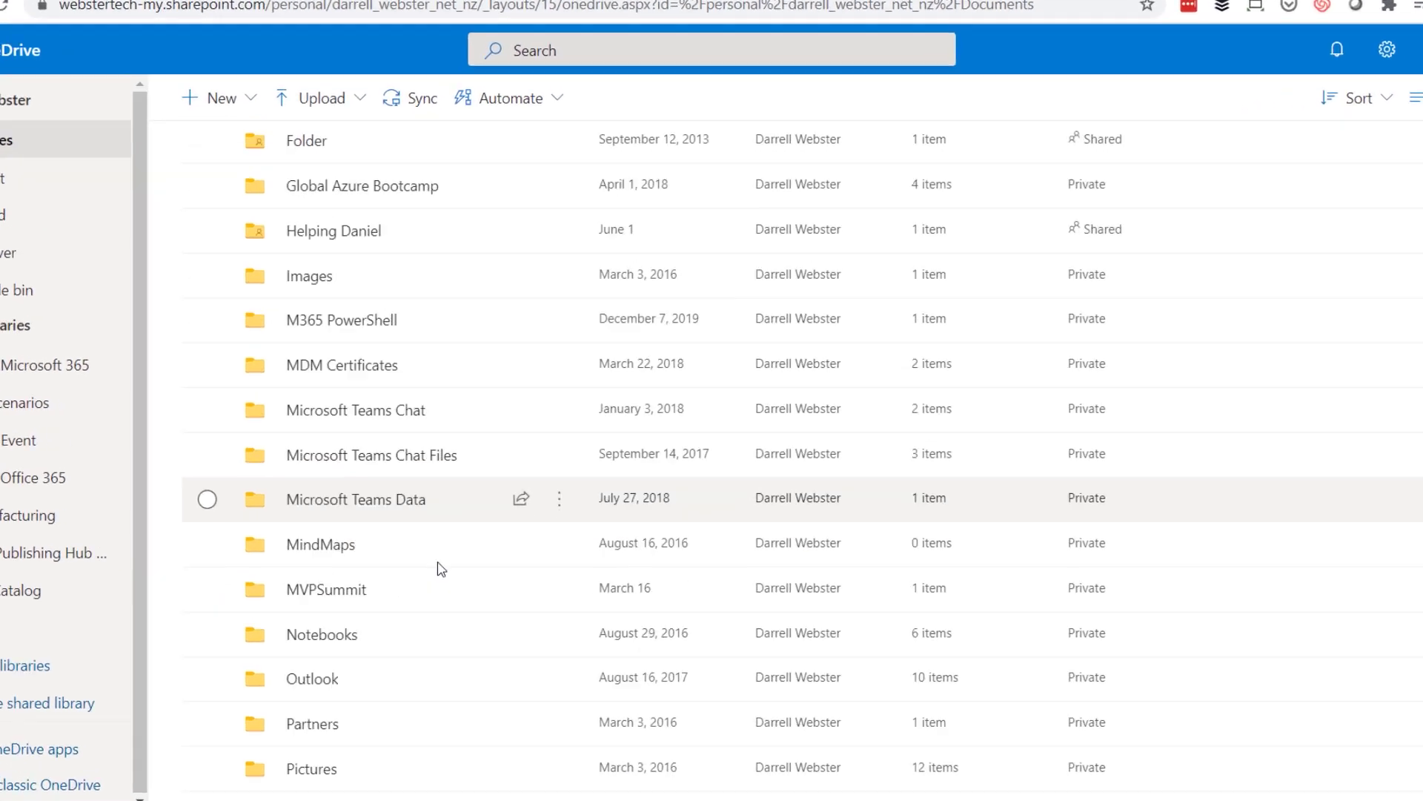
{"action": "scroll", "coordinate": [442, 569], "scroll_direction": "down", "scroll_amount": 6}
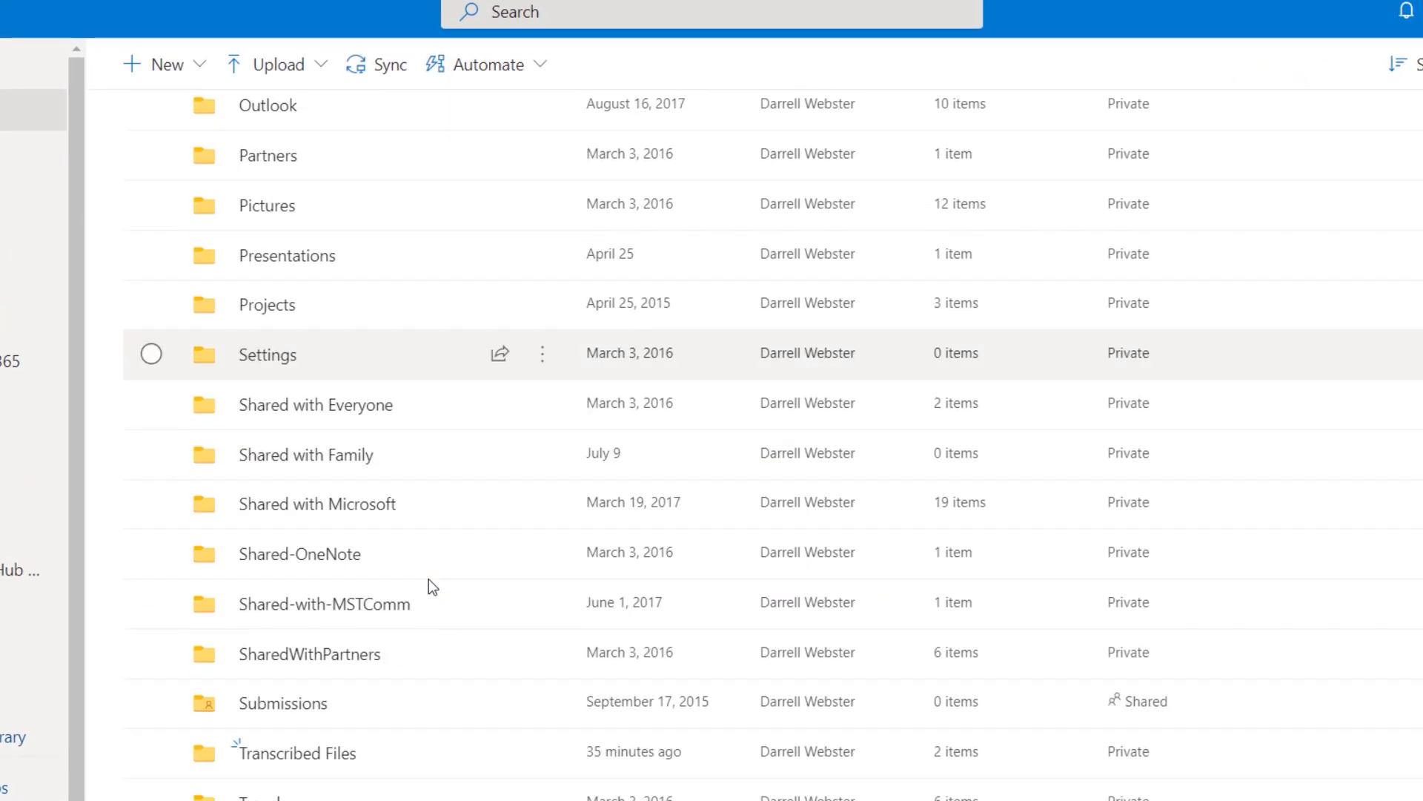
{"action": "scroll", "coordinate": [430, 582], "scroll_direction": "down", "scroll_amount": 2}
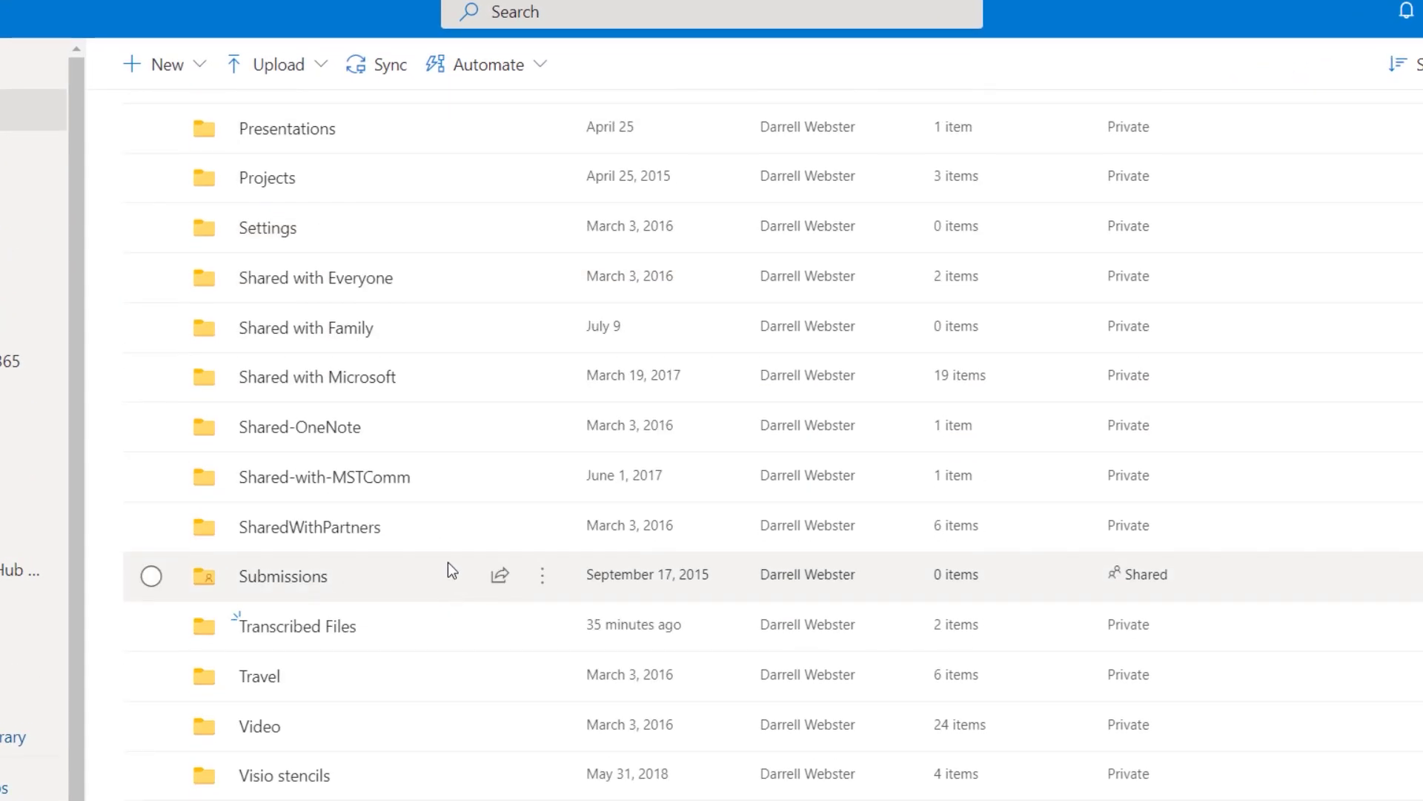
{"action": "left_click", "coordinate": [322, 629]}
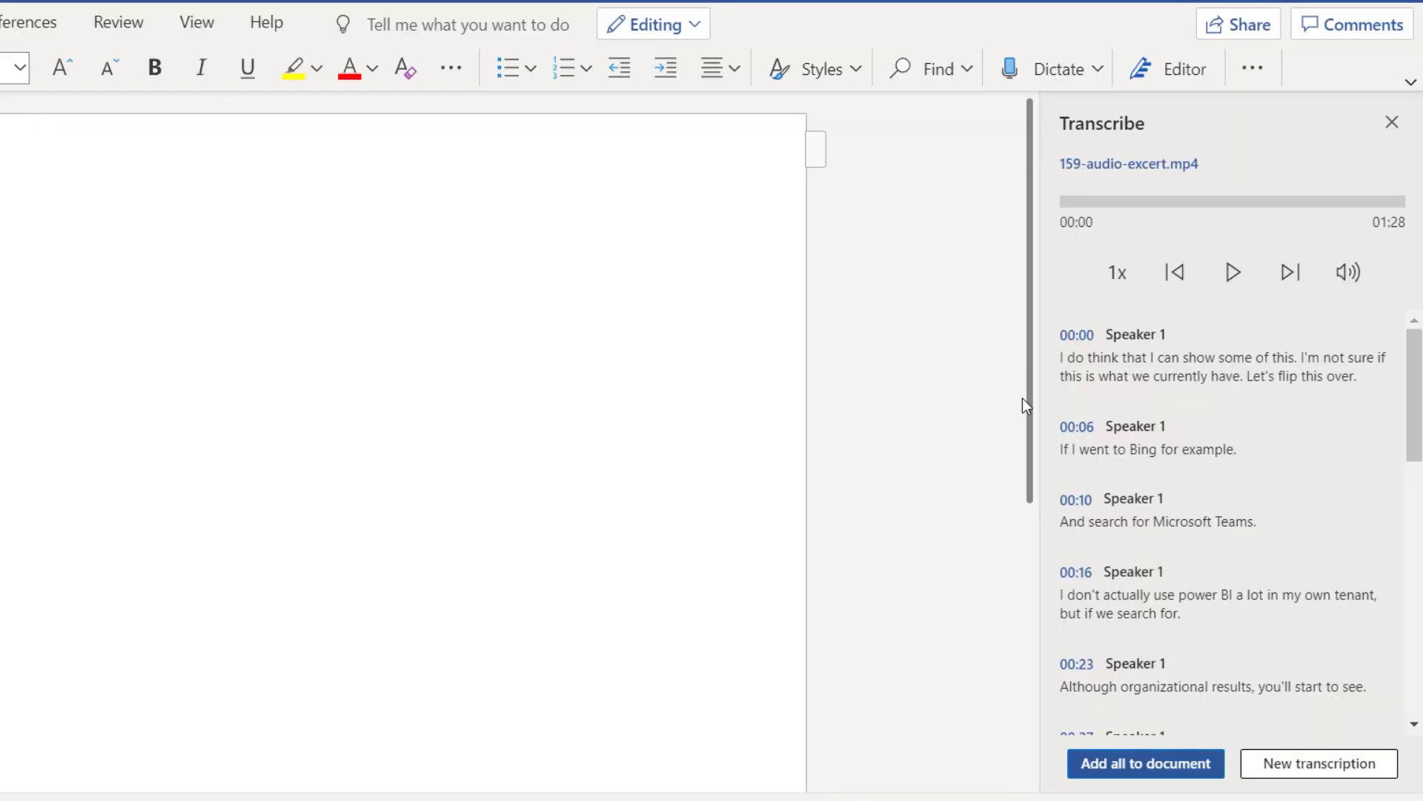
Step: Replace Speaker 1 on the 00:00 entry with the speaker's name, applied to all Speaker 1 entries
{"action": "mouse_move", "coordinate": [1416, 387]}
{"action": "left_mouse_down"}
{"action": "mouse_move", "coordinate": [1414, 488]}
{"action": "mouse_move", "coordinate": [1415, 390]}
{"action": "left_mouse_up"}
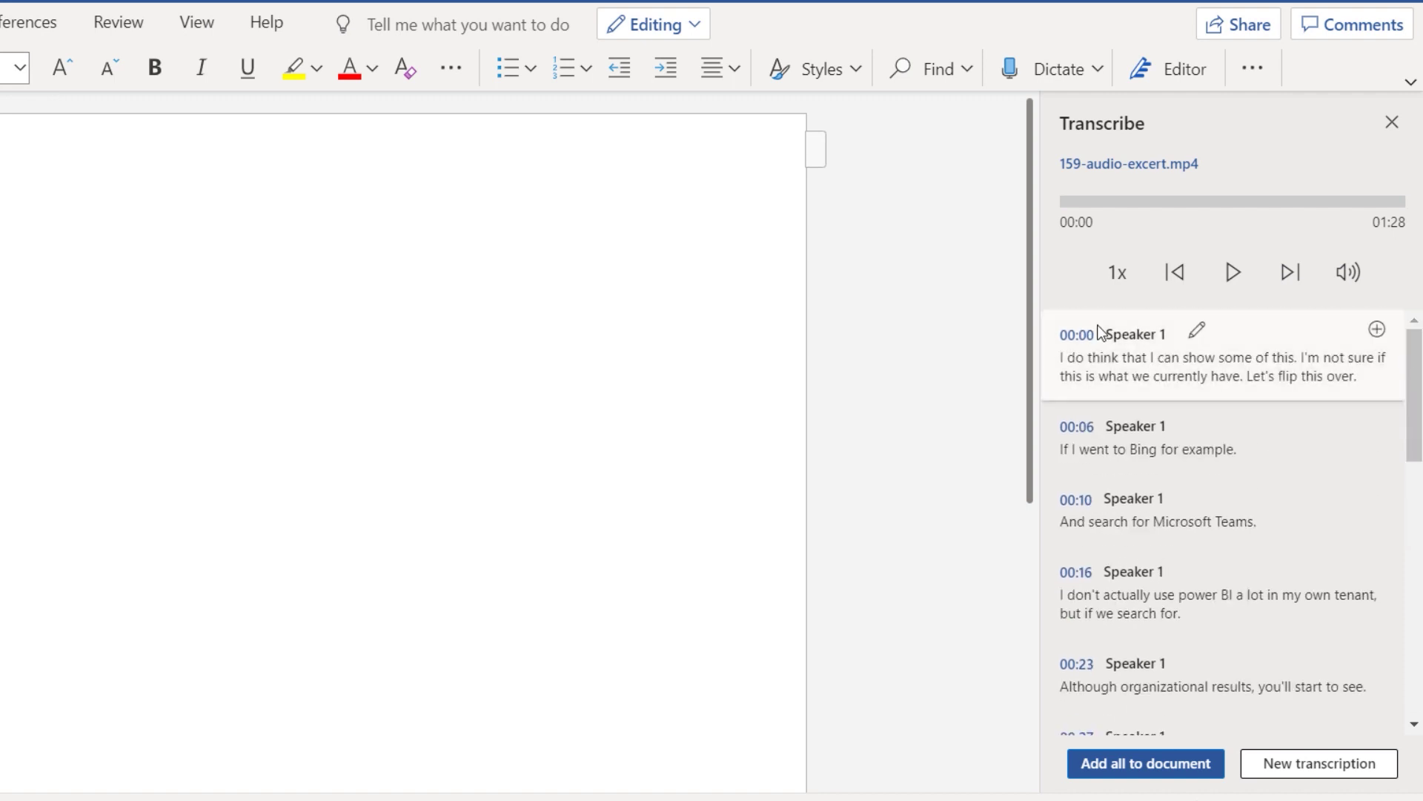
{"action": "left_click", "coordinate": [1198, 333]}
{"action": "left_click_drag", "start_coordinate": [1199, 337], "coordinate": [1084, 327]}
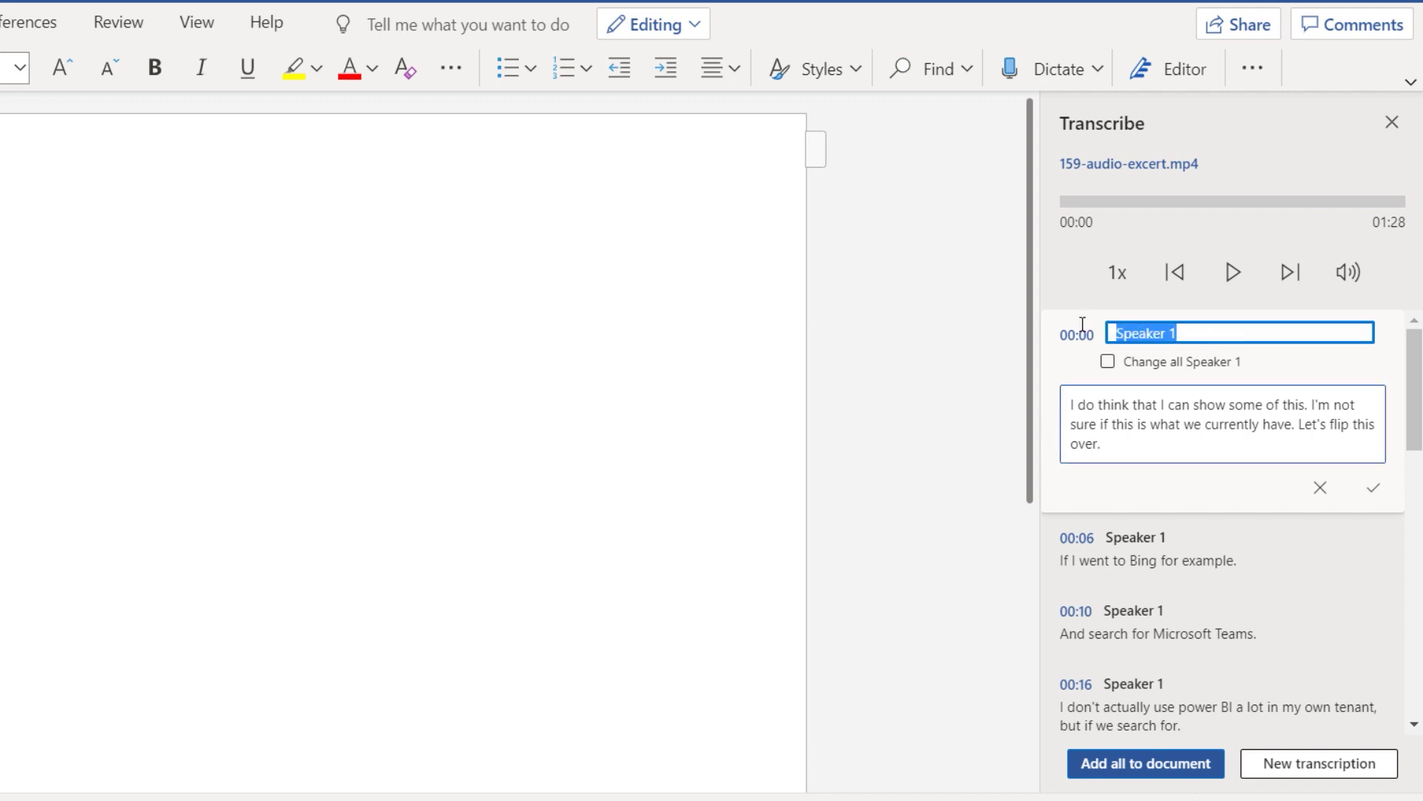
{"action": "type", "text": "Darrell"}
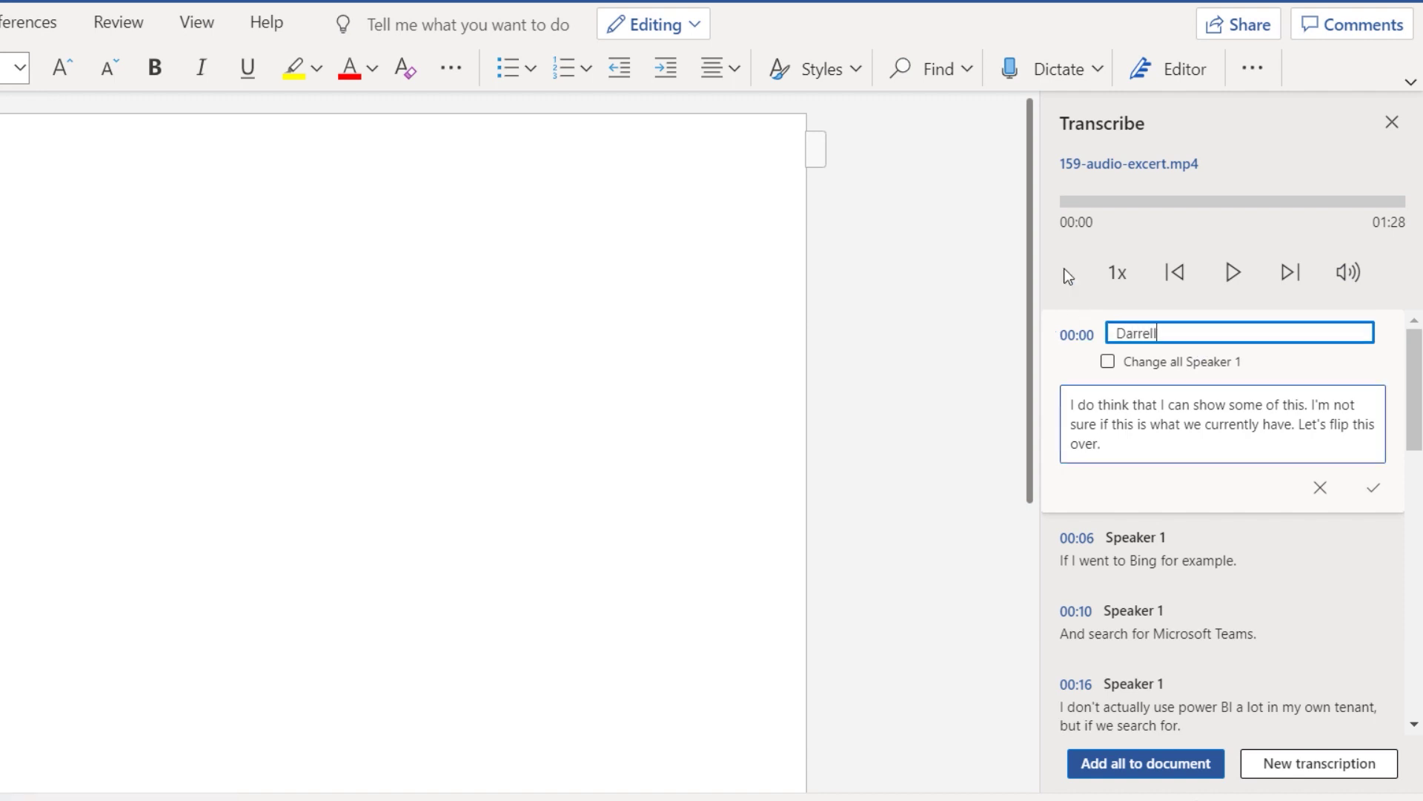
{"action": "left_click", "coordinate": [1110, 364]}
{"action": "left_click", "coordinate": [1110, 365]}
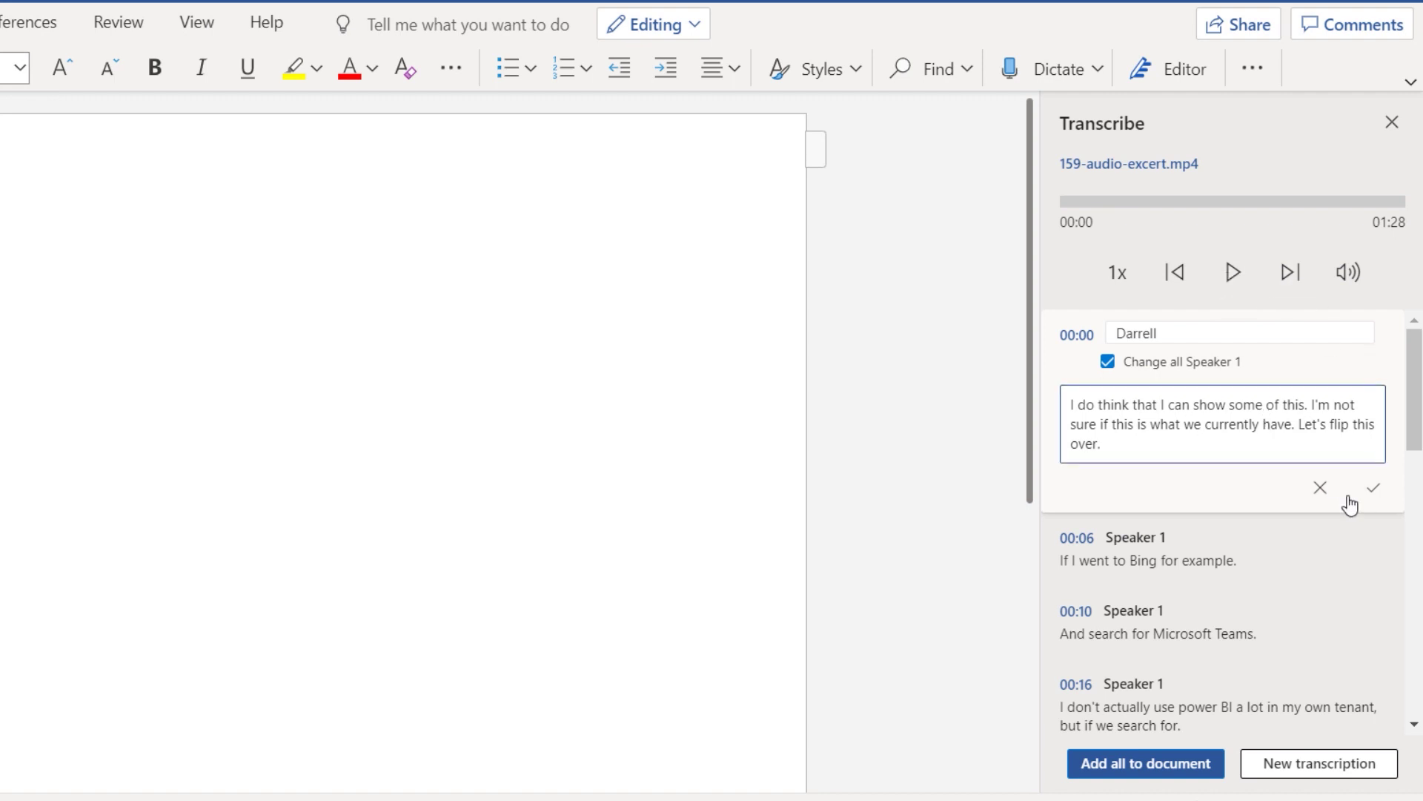
{"action": "left_click", "coordinate": [1377, 490]}
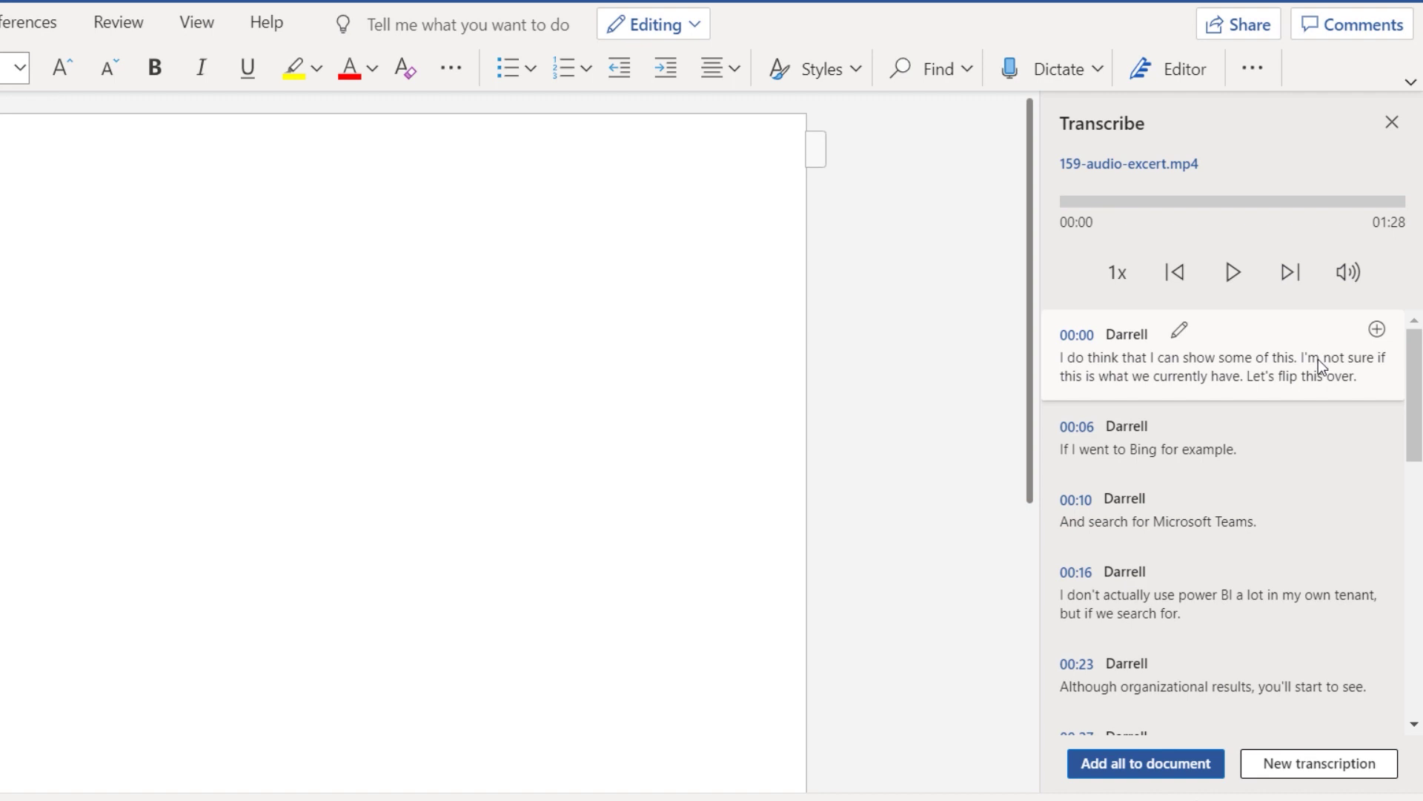
Step: Play the Speaker 2 passages at 00:33 and 00:51, then pause playback at 00:56
{"action": "scroll", "coordinate": [1296, 511], "scroll_direction": "down", "scroll_amount": 5}
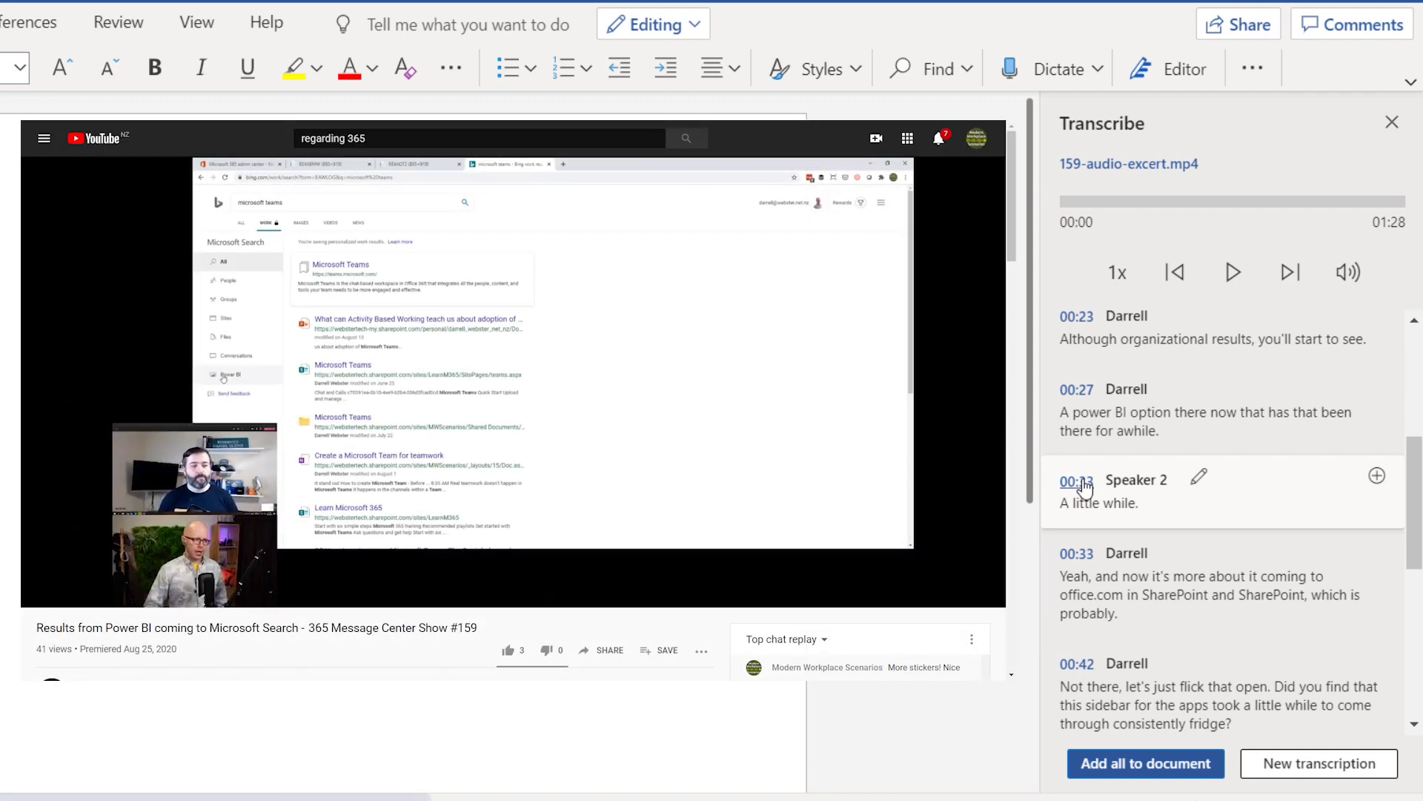
{"action": "left_click", "coordinate": [1084, 482]}
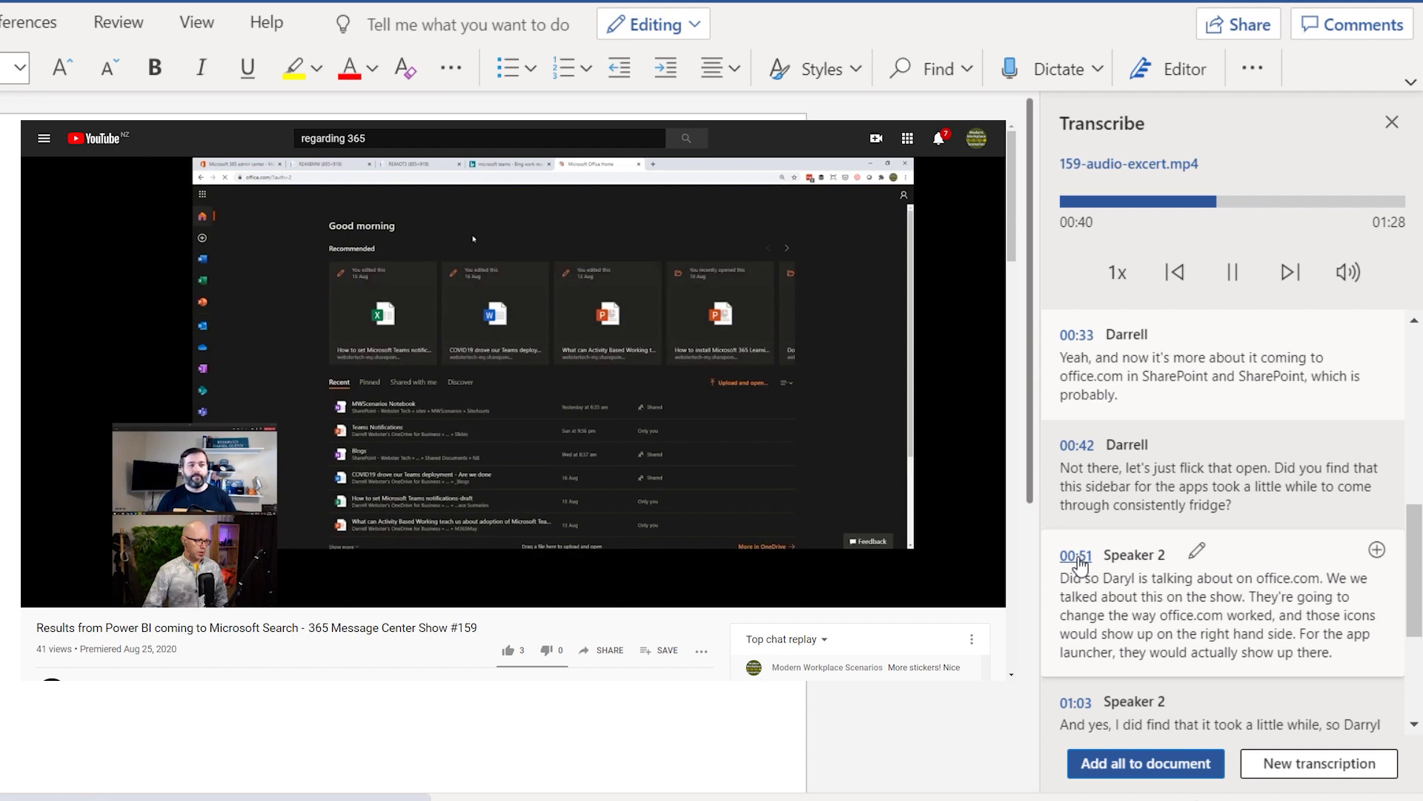
{"action": "left_click", "coordinate": [1077, 558]}
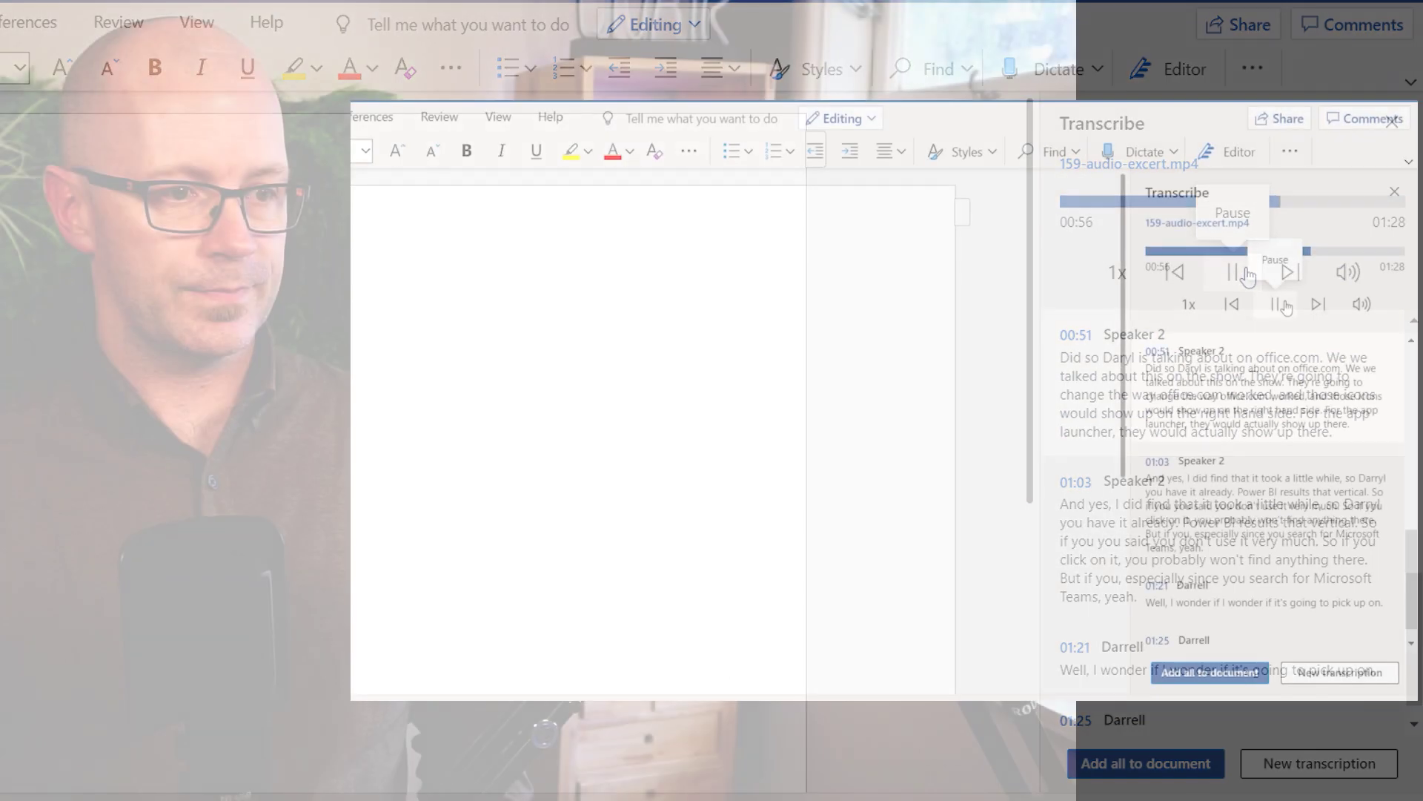
{"action": "left_click", "coordinate": [1284, 305]}
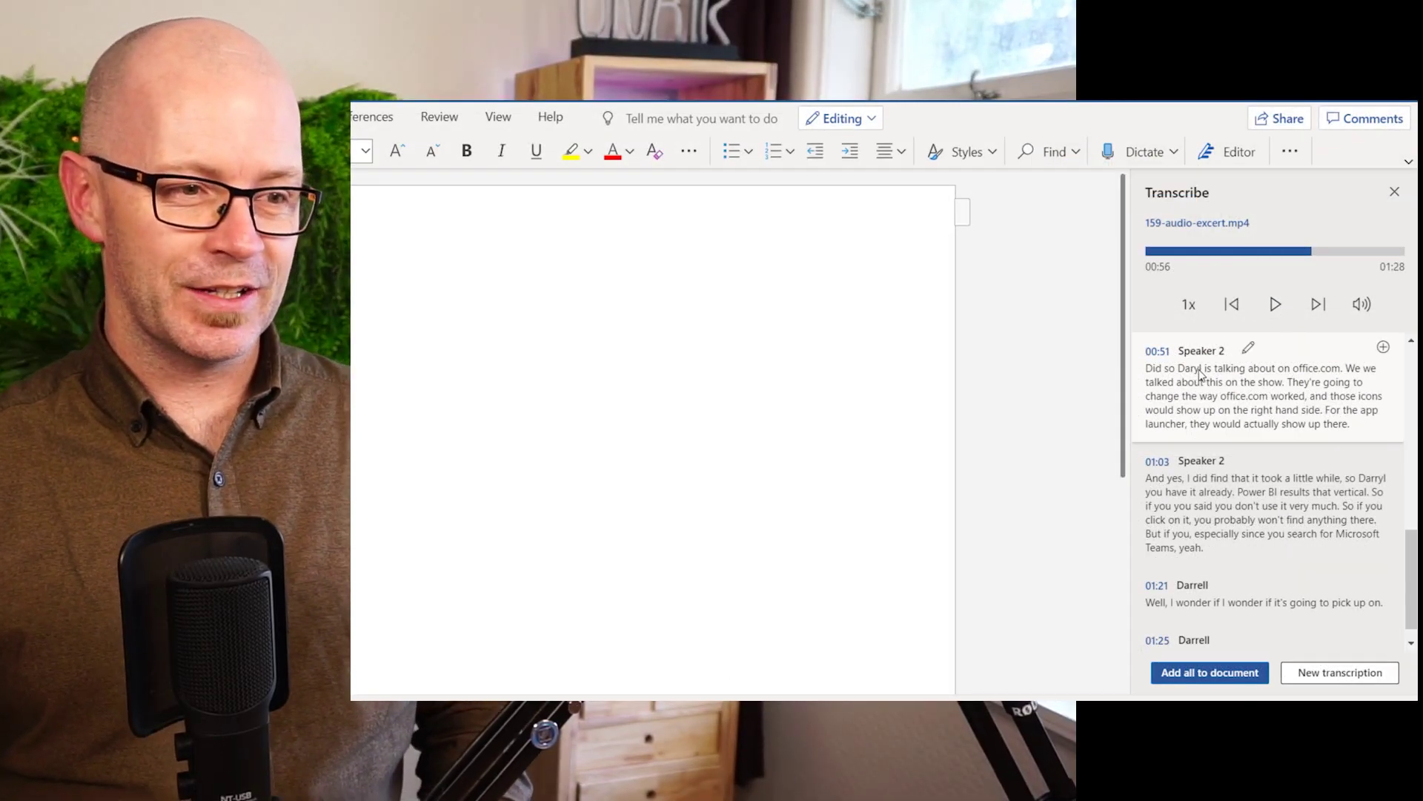
Step: Replace Speaker 2 with the second speaker's name across every transcript entry, starting from the 00:51 entry
{"action": "left_click", "coordinate": [1250, 350]}
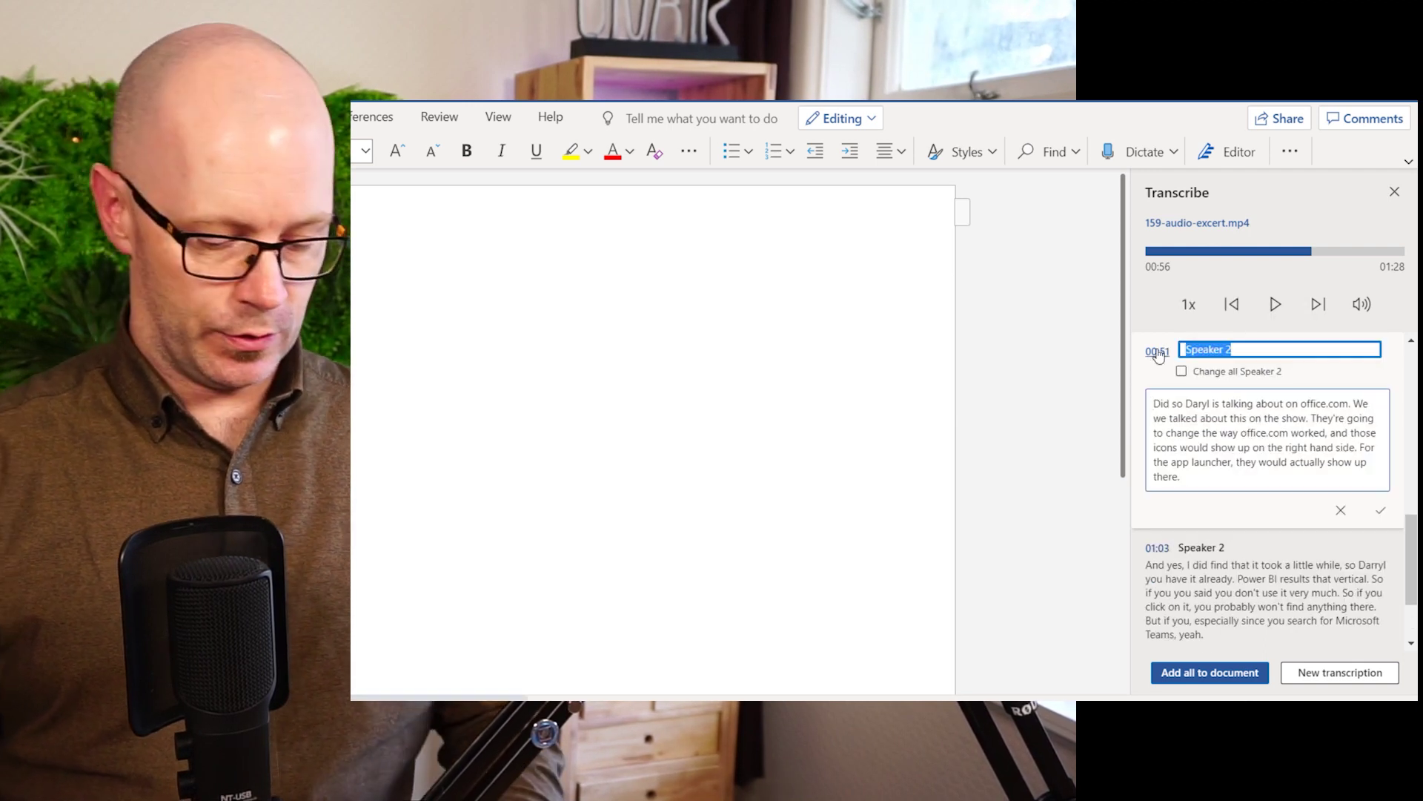
{"action": "type", "text": "Daniel"}
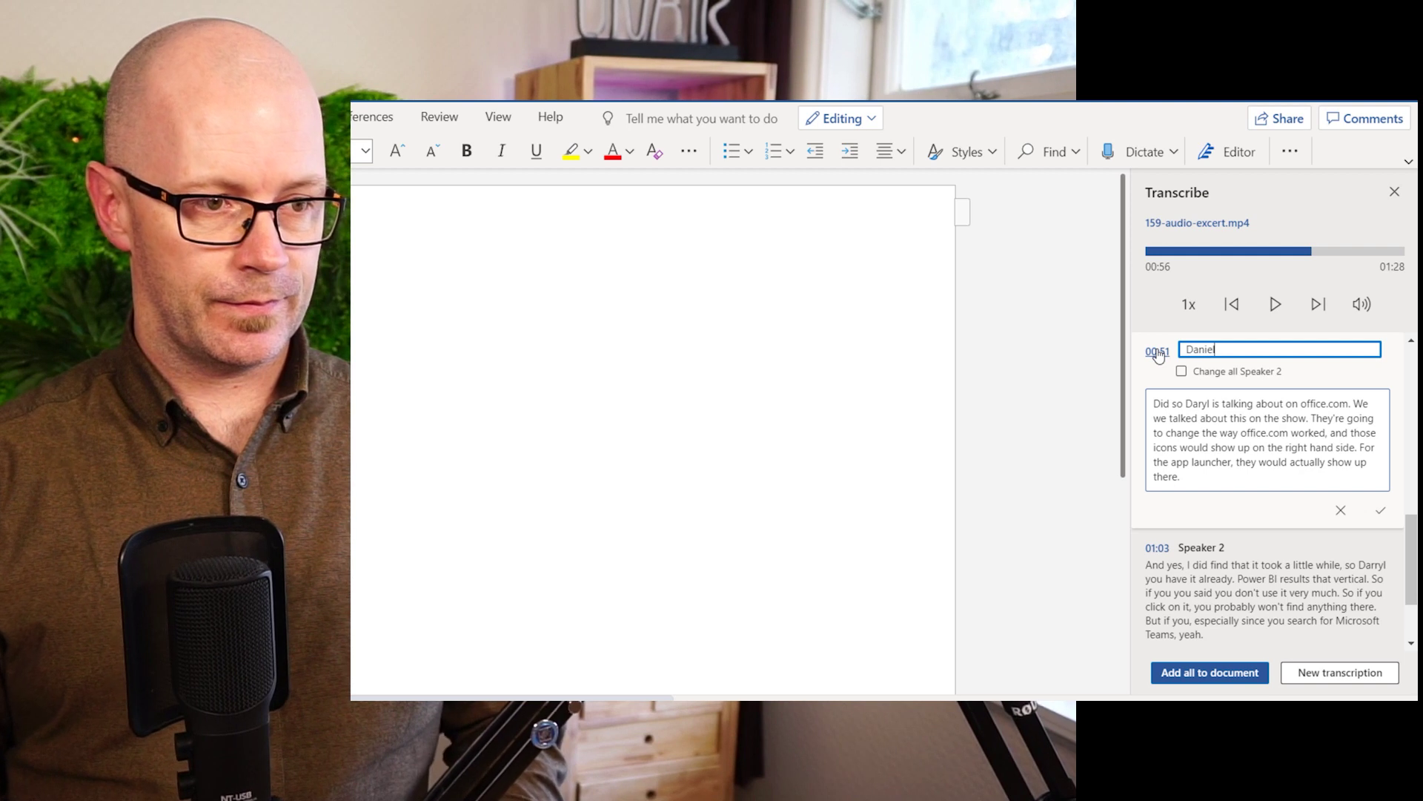
{"action": "left_click", "coordinate": [1182, 370]}
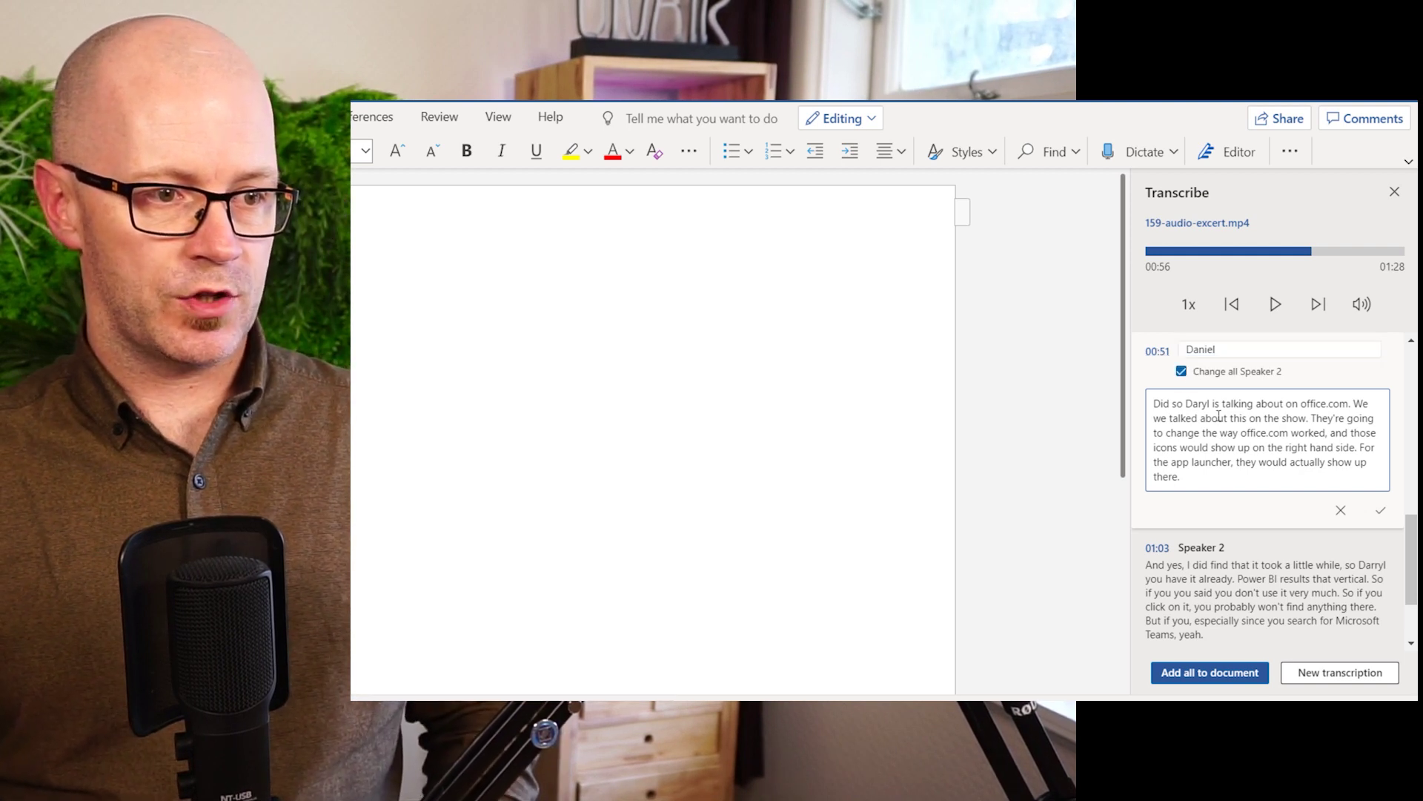
{"action": "left_click", "coordinate": [1380, 511]}
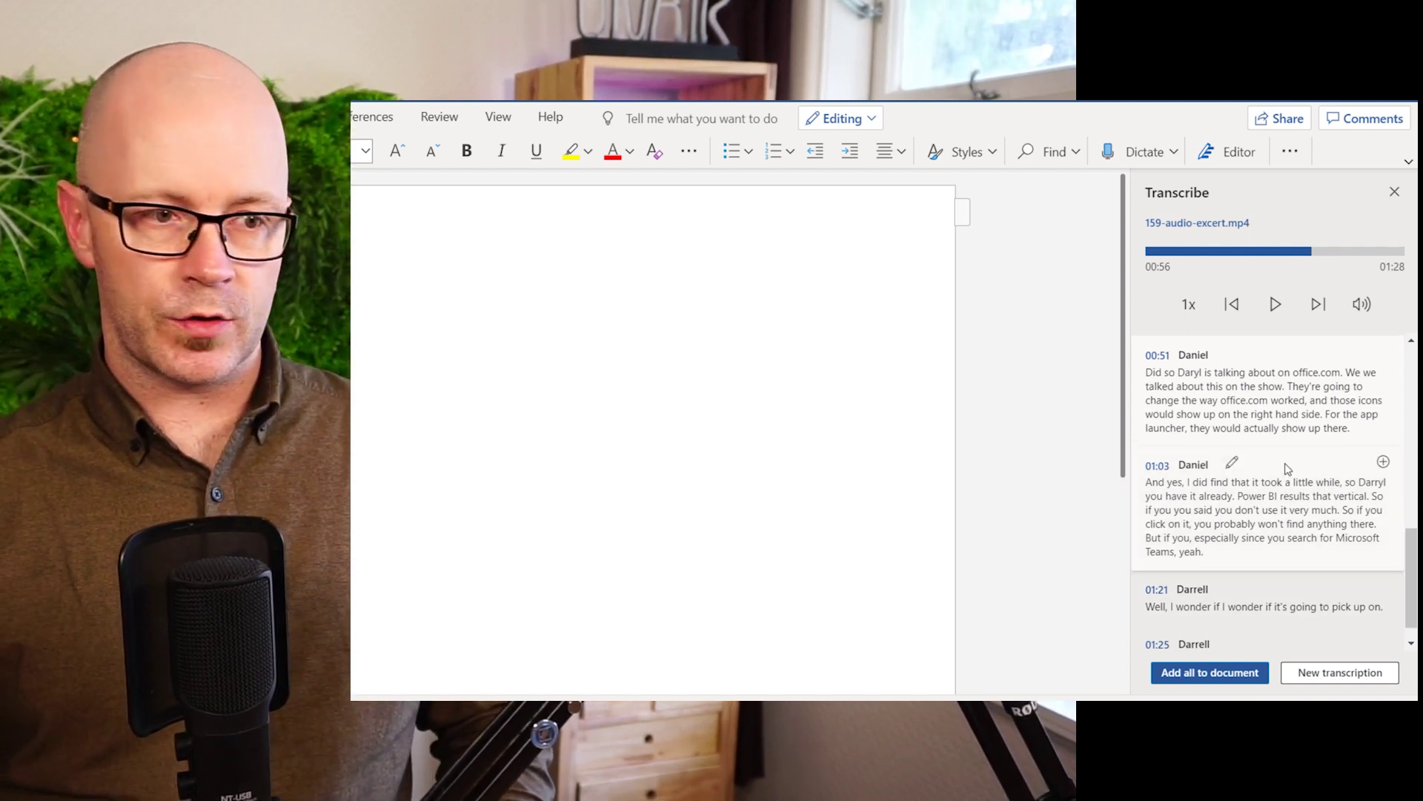
{"action": "scroll", "coordinate": [1278, 445], "scroll_direction": "up", "scroll_amount": 1}
{"action": "scroll", "coordinate": [1297, 505], "scroll_direction": "down", "scroll_amount": 2}
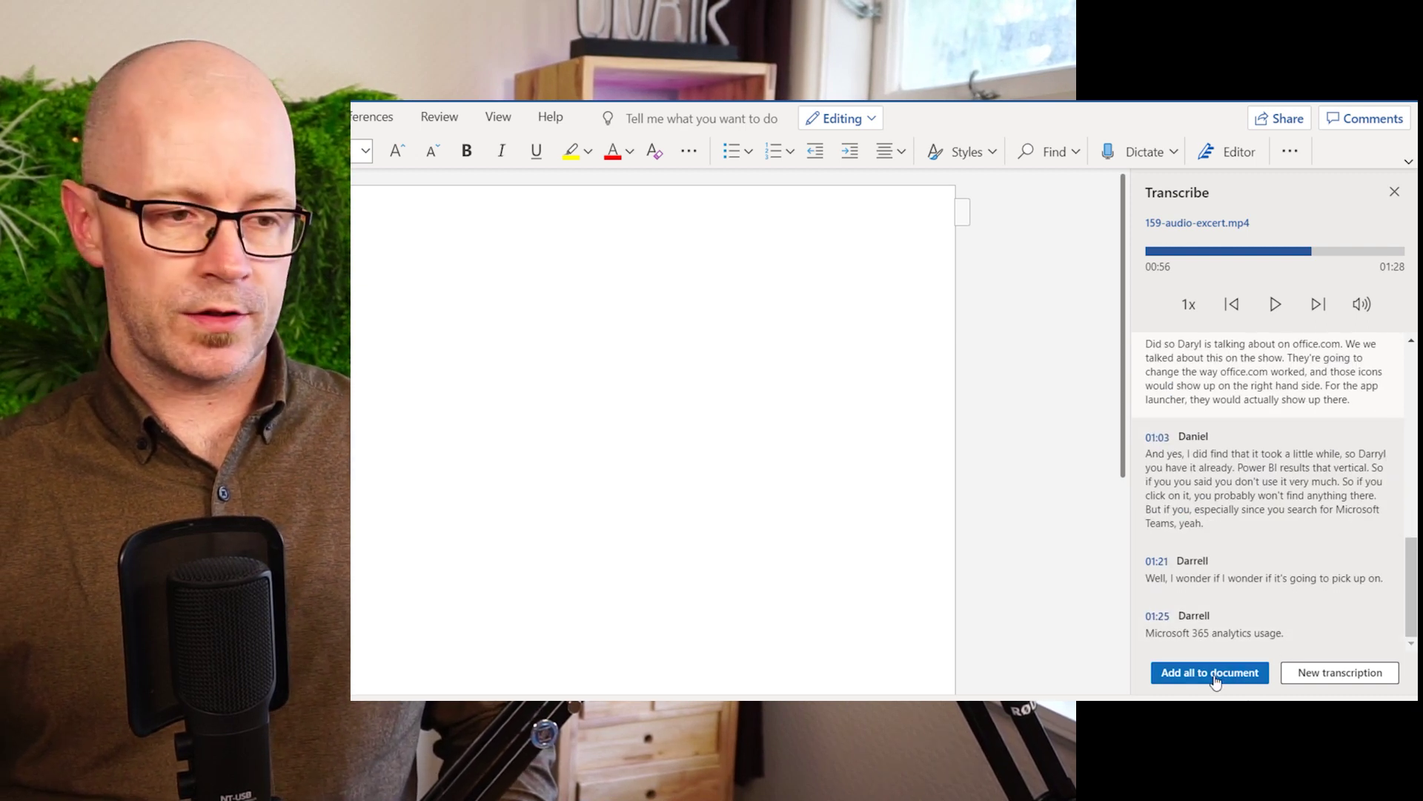
Step: Add the full 159-audio-excert.mp4 transcript, with both named speakers, to Document2
{"action": "left_click", "coordinate": [1216, 675]}
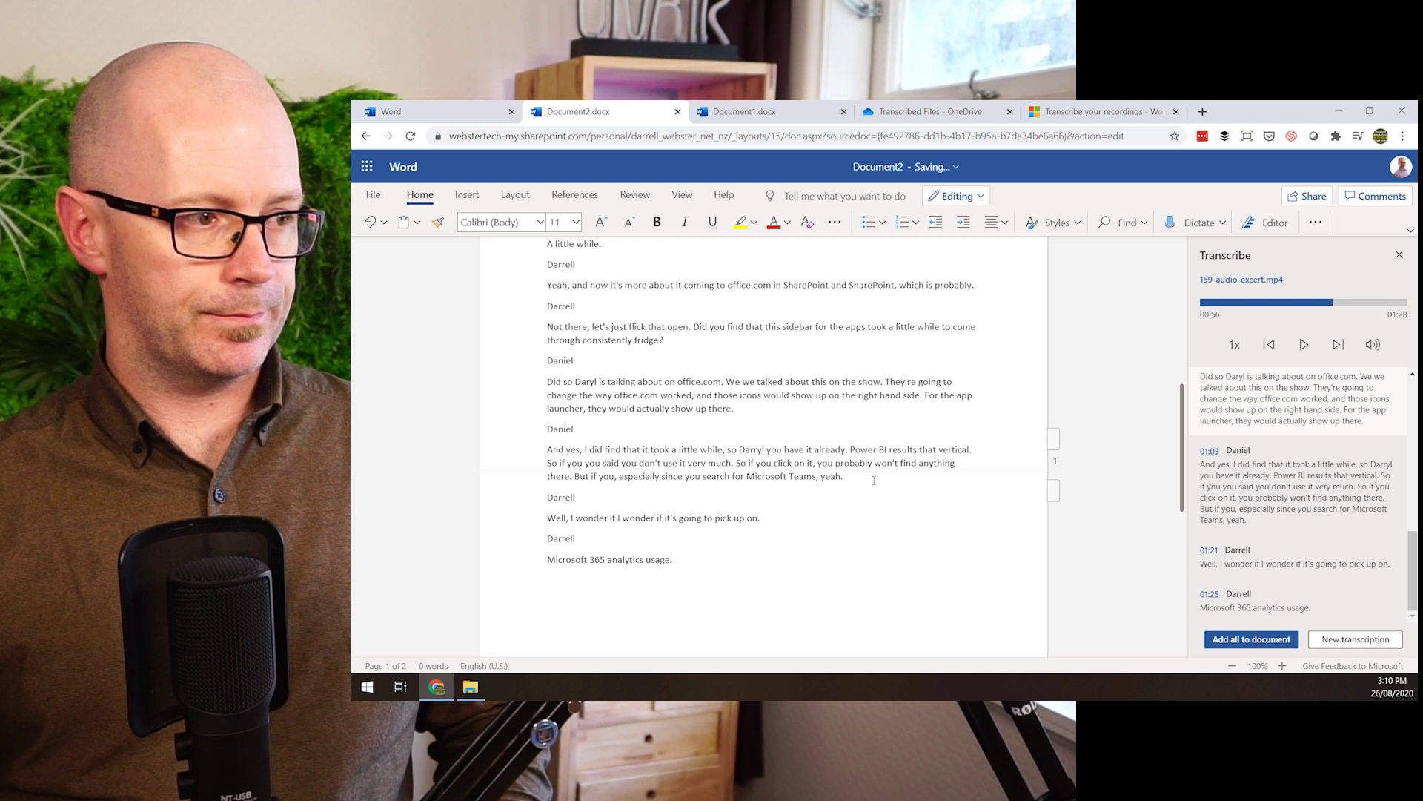